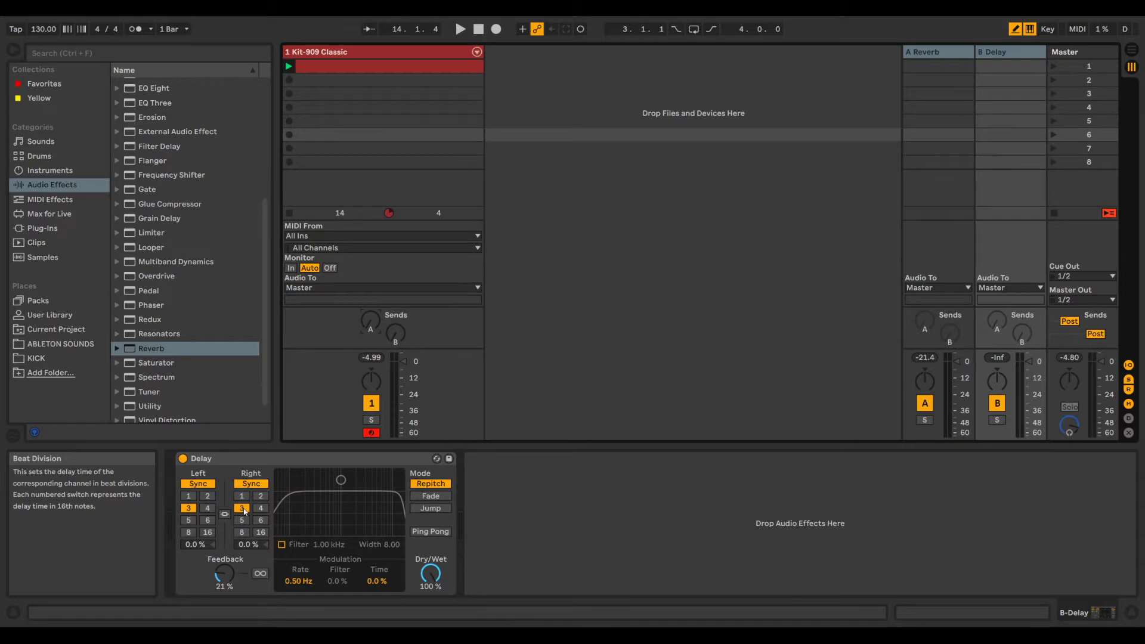
Step: Toggle the Delay's left and right channels between Sync and Time, leaving both in Time mode
left_click(251, 484)
left_click(198, 484)
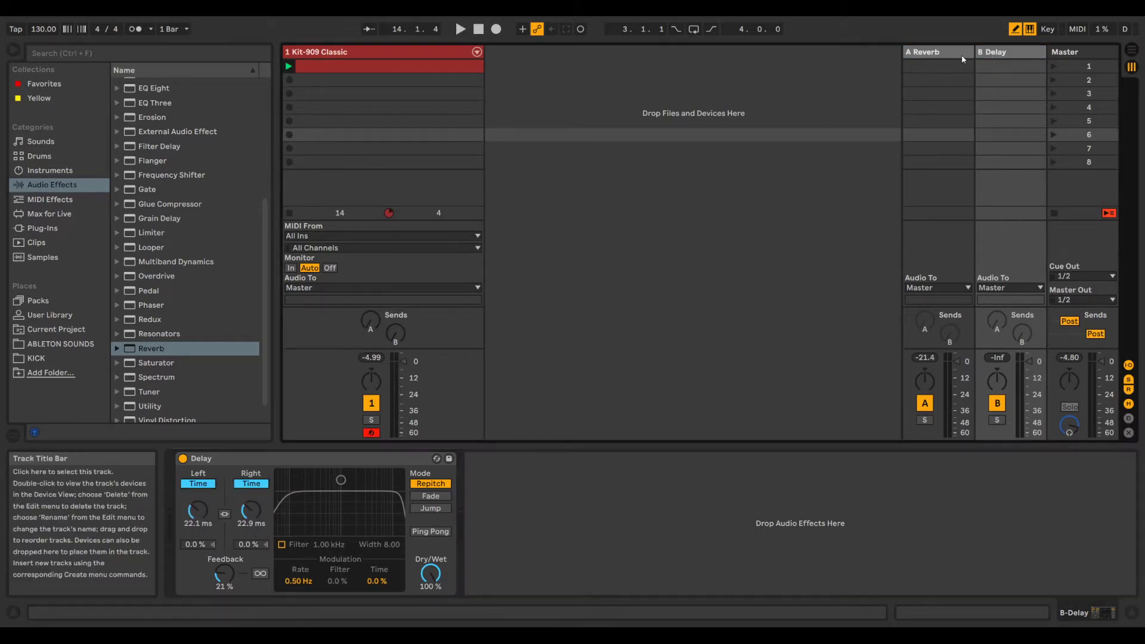
left_click(251, 484)
left_click(198, 484)
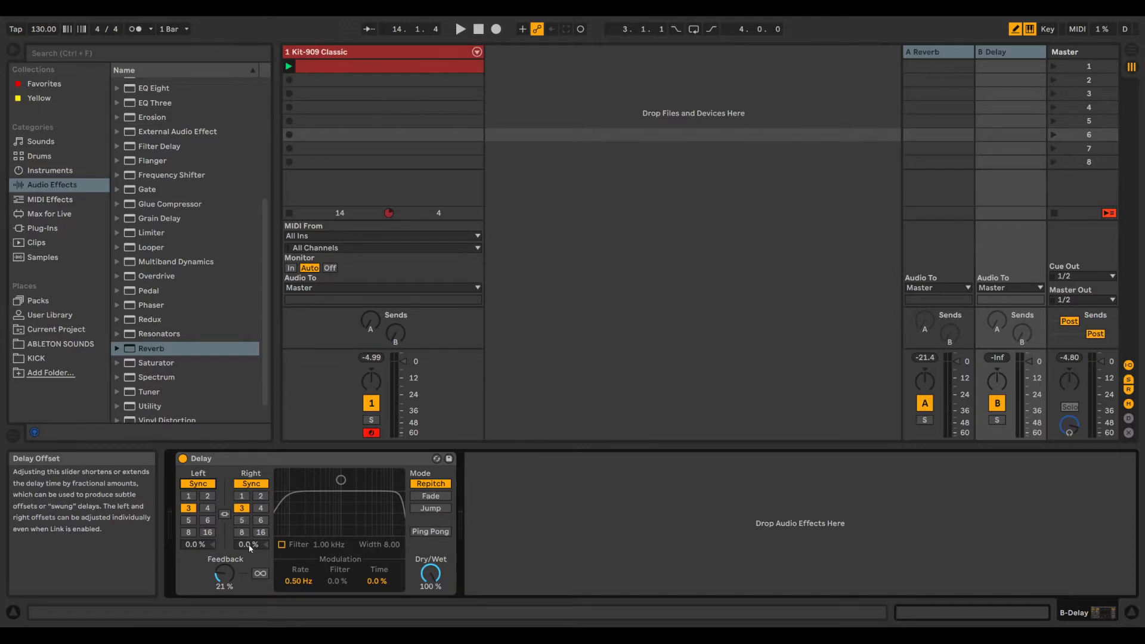
left_click(251, 484)
left_click(198, 483)
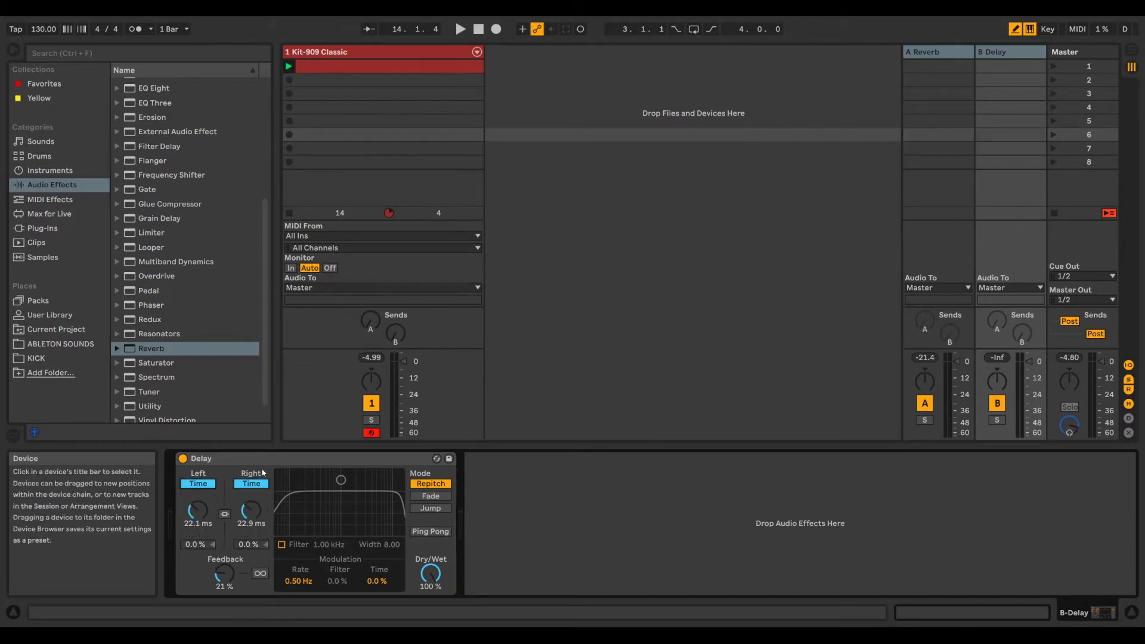
Step: Add a Glue Compressor after the reverb on the A Reverb return track, and delete it again
left_click(943, 54)
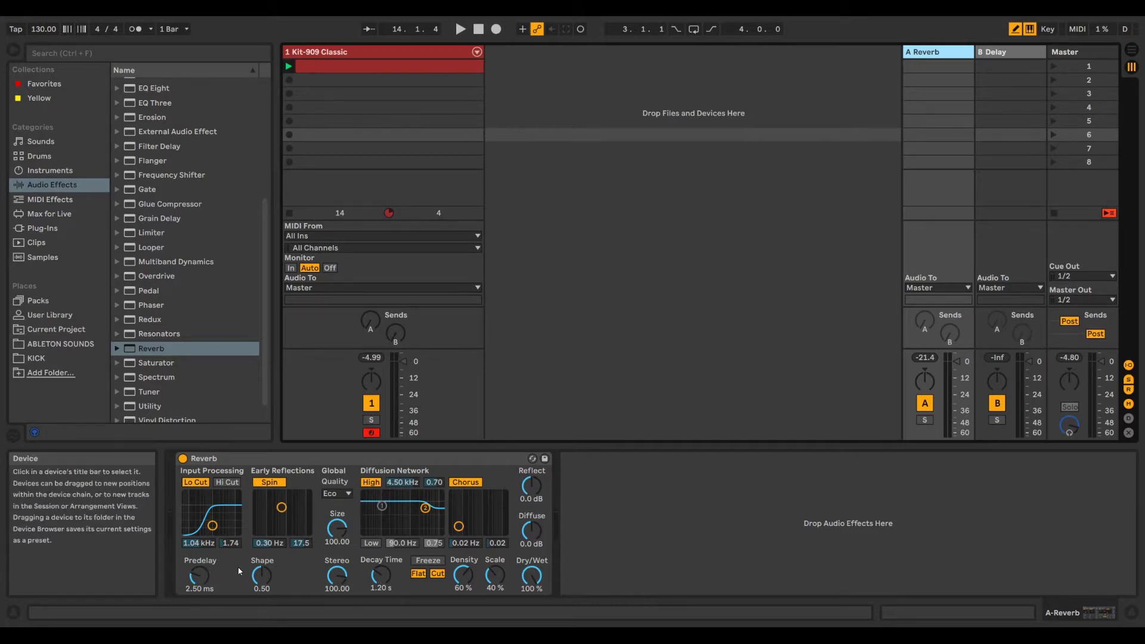
double_click(179, 204)
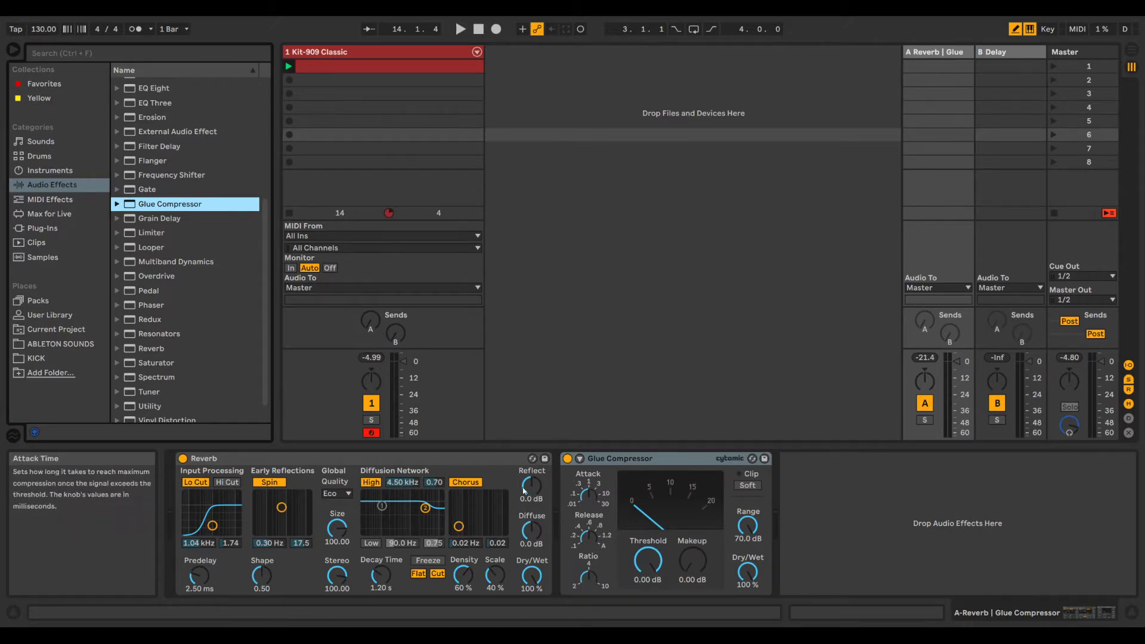
right_click(632, 459)
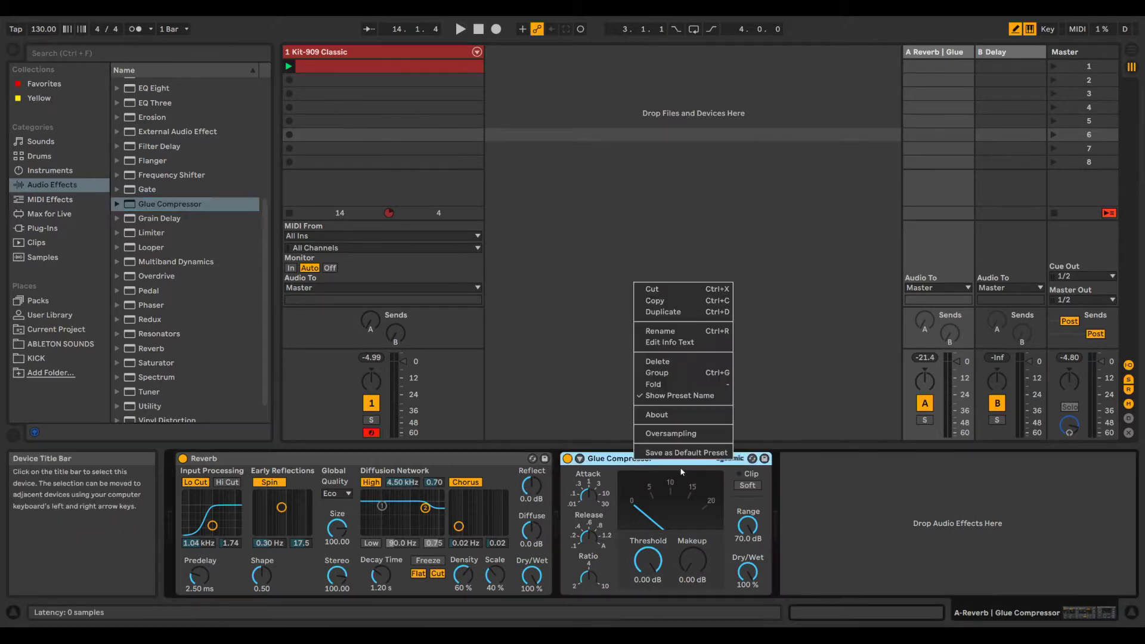
left_click(659, 355)
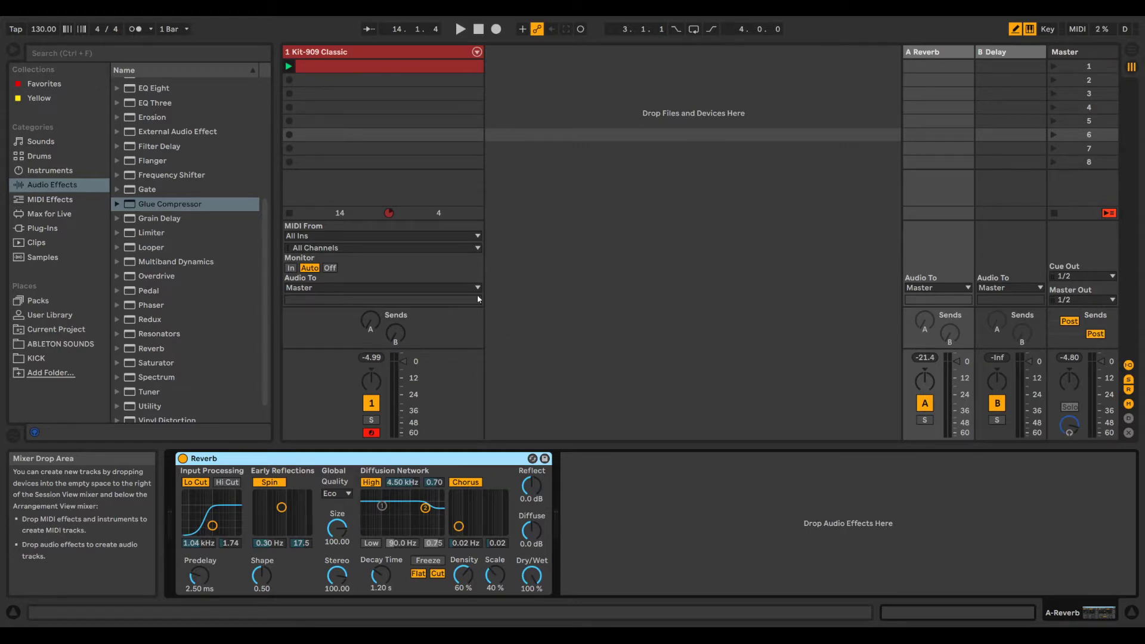
Step: Set the project tempo to 120 BPM
left_click(47, 29)
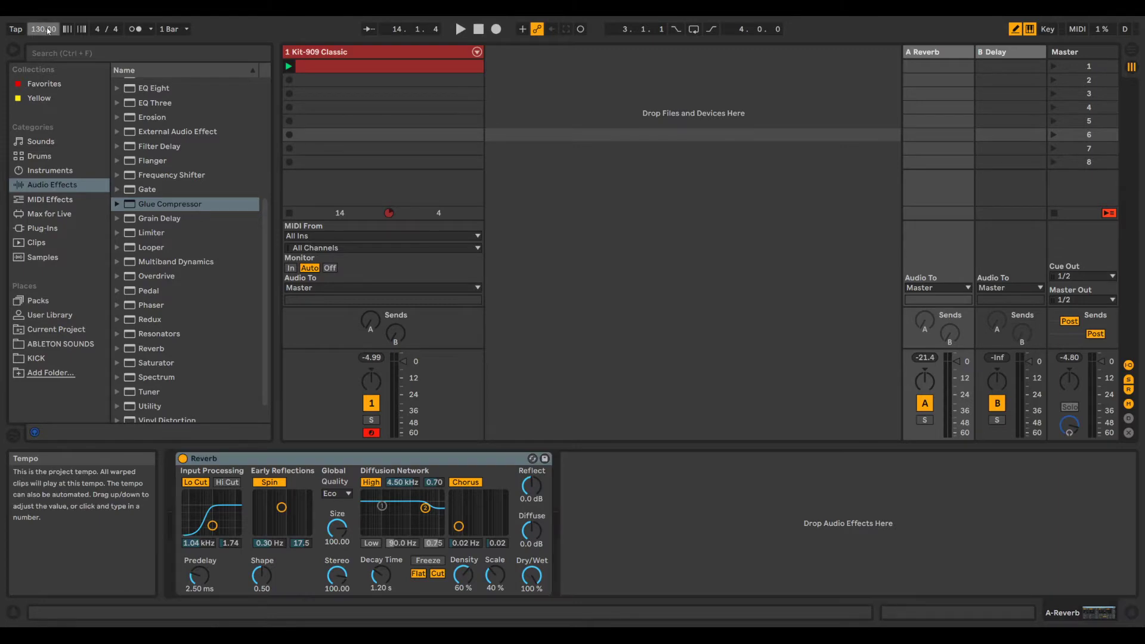
type("120")
key("Return")
Step: Switch to the calculator, divide 60000 by 120, and keep the calculator in view over the session
left_click(299, 635)
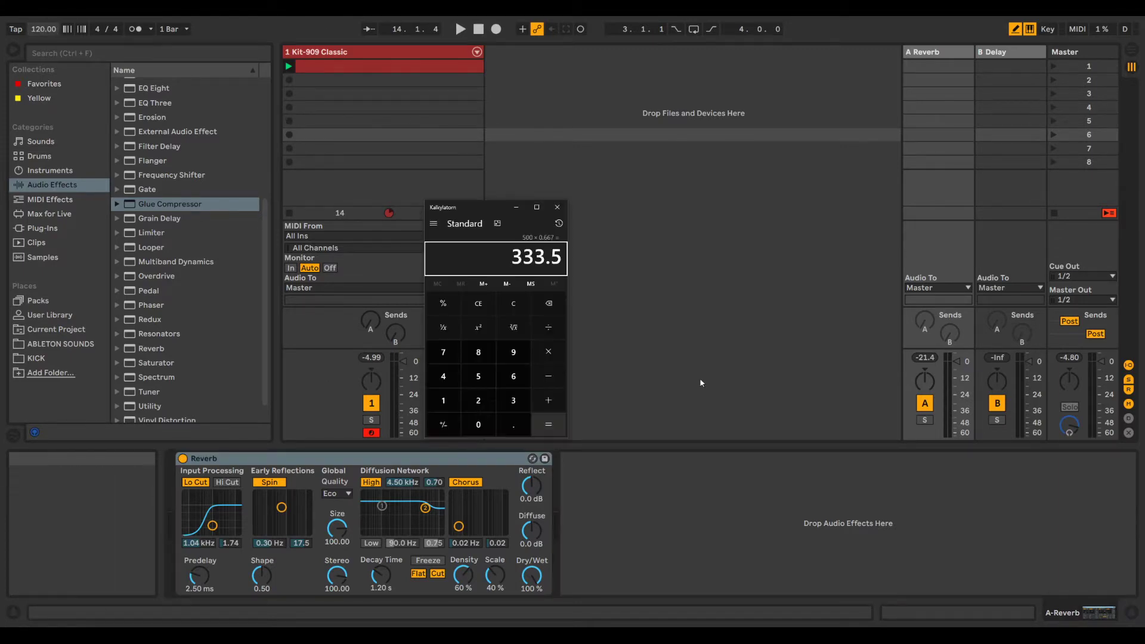
left_click_drag(462, 211, 624, 156)
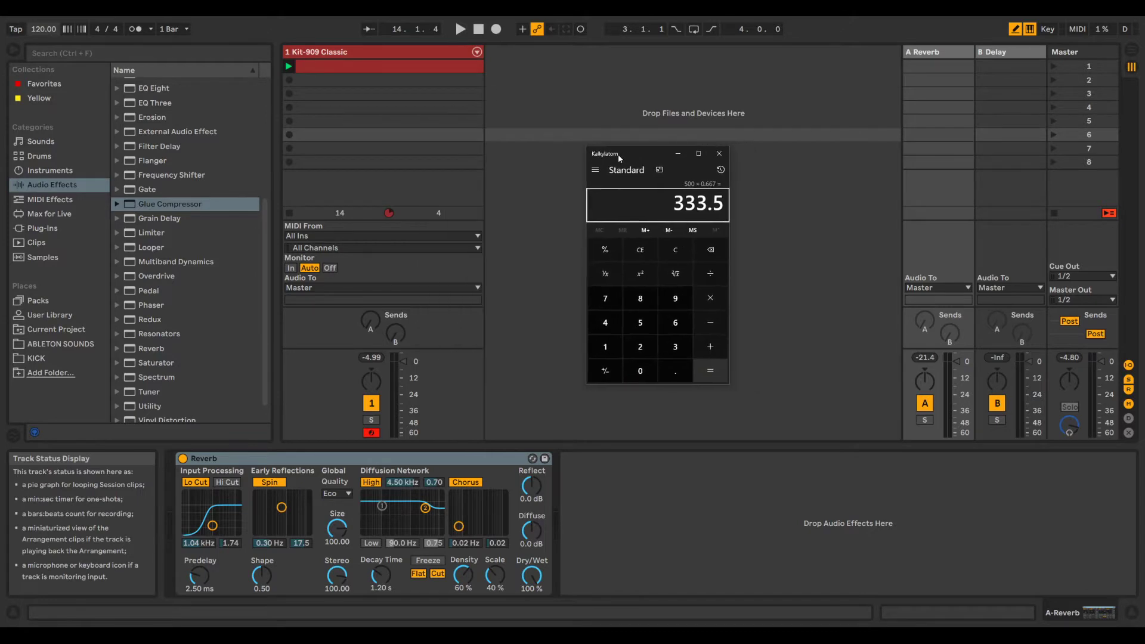
type("600000")
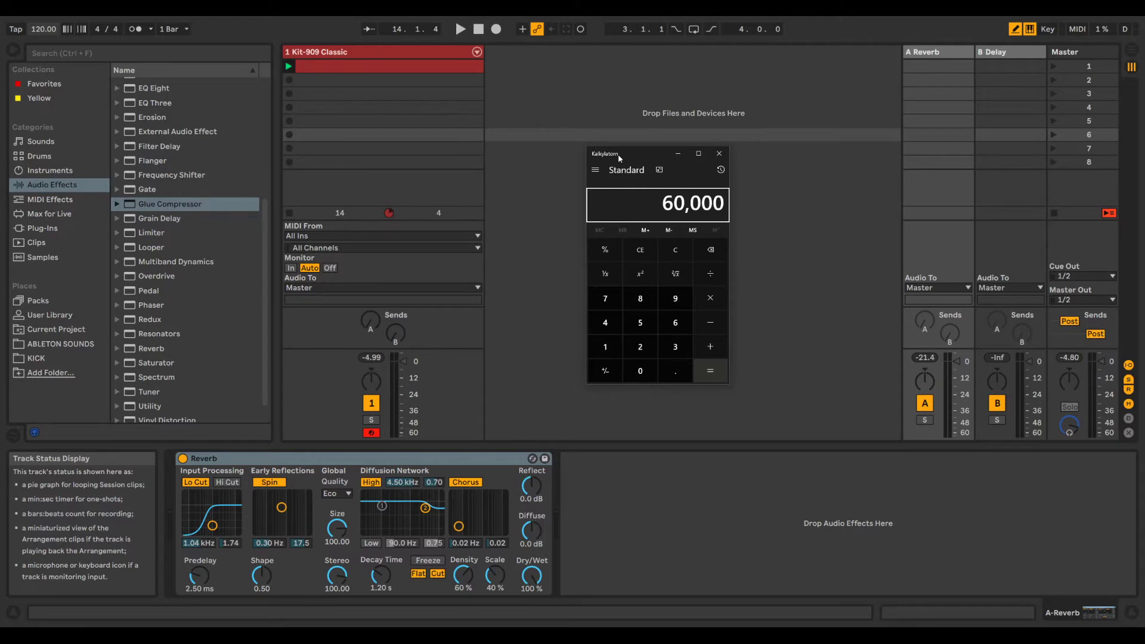
key("slash")
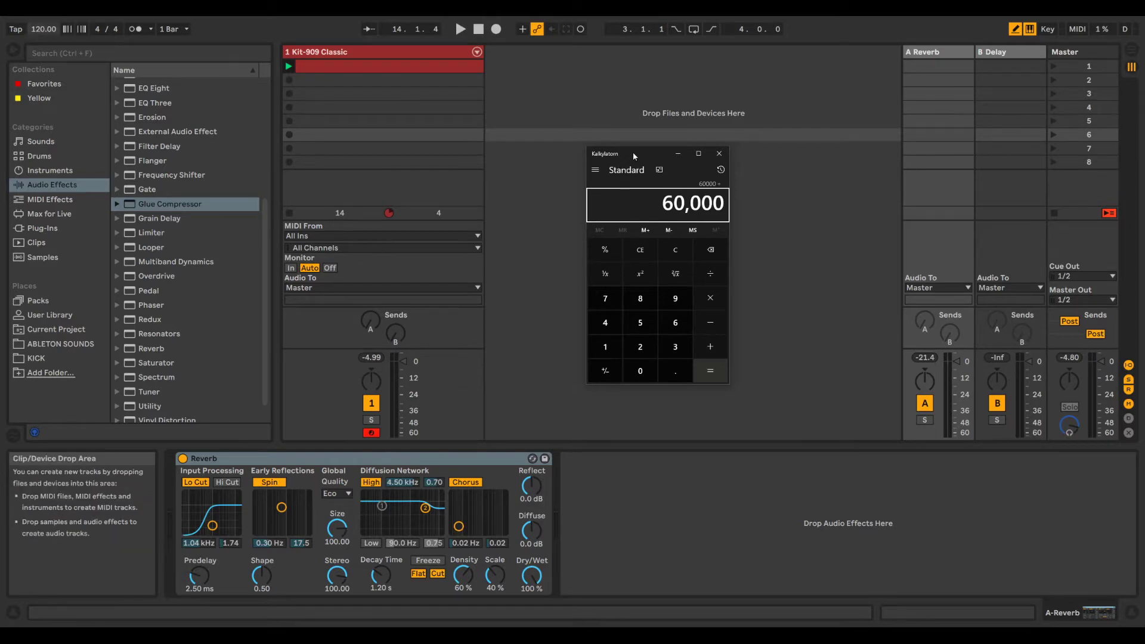
type("120")
key("Return")
left_click(624, 324)
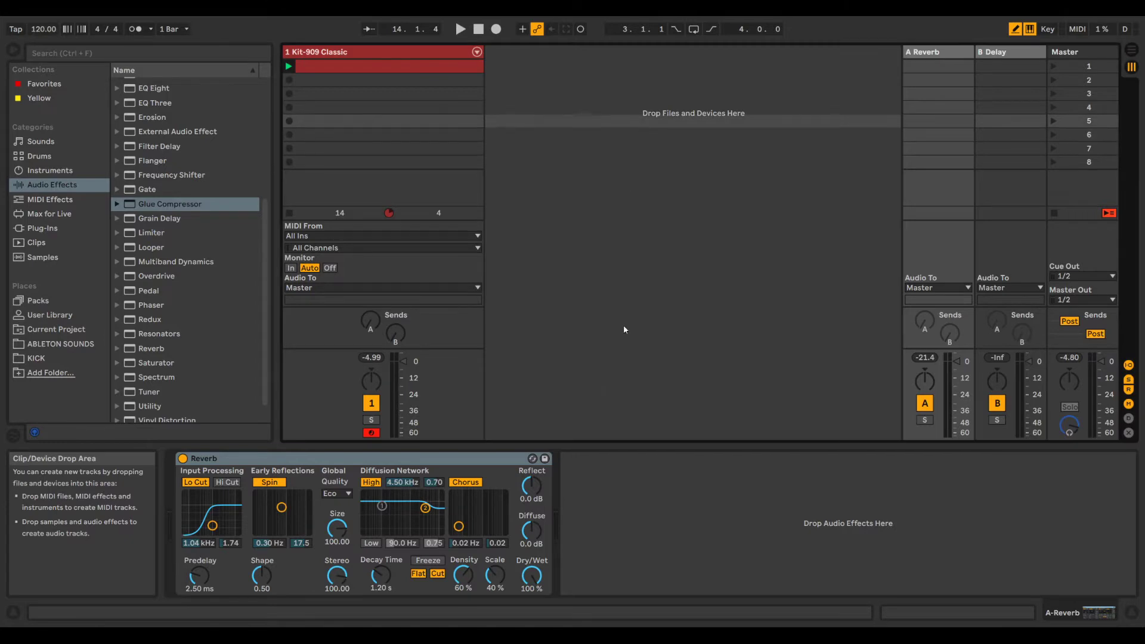
key("alt+Tab")
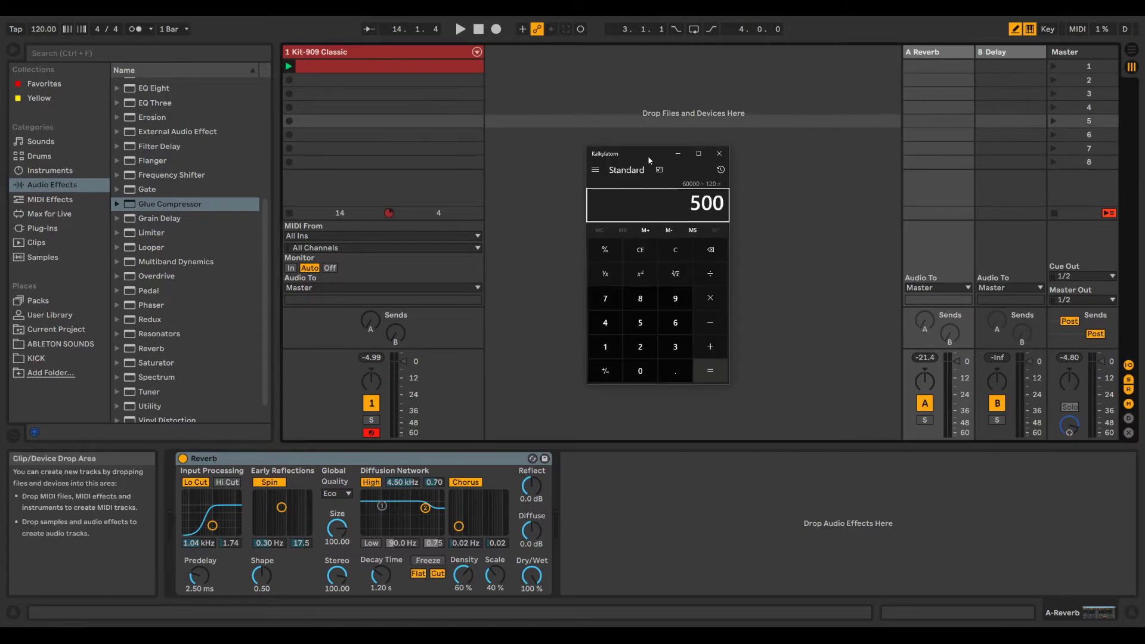
left_click_drag(648, 154, 621, 137)
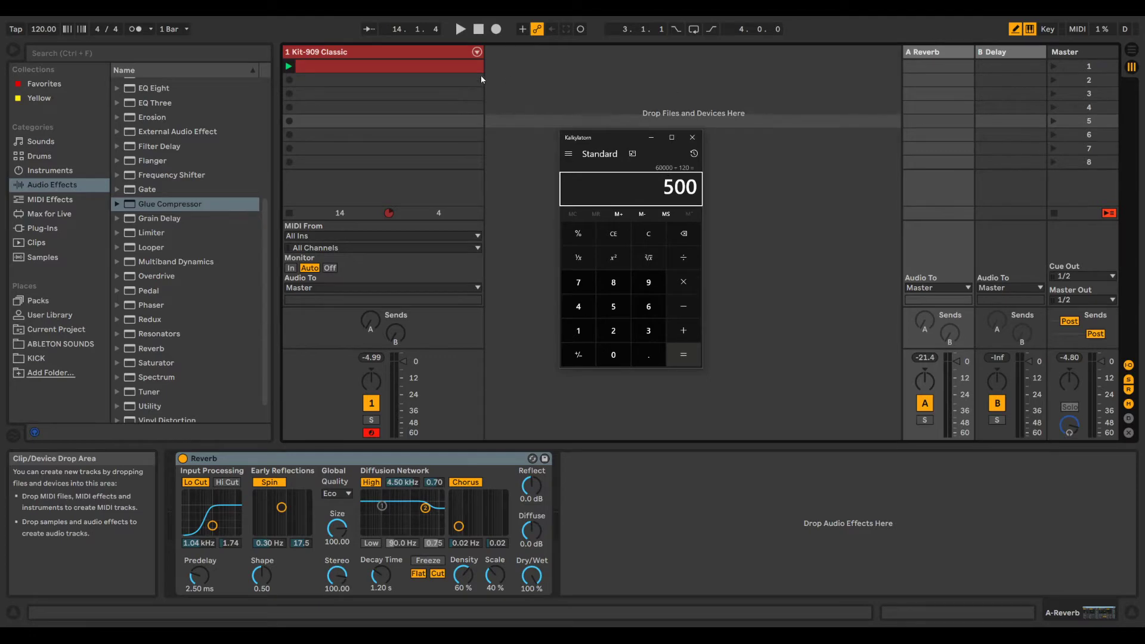
Step: Open the Kit-909 Classic clip's notes and arrange Live beside a narrow calculator window, with the clip view slightly shorter
left_click(463, 68)
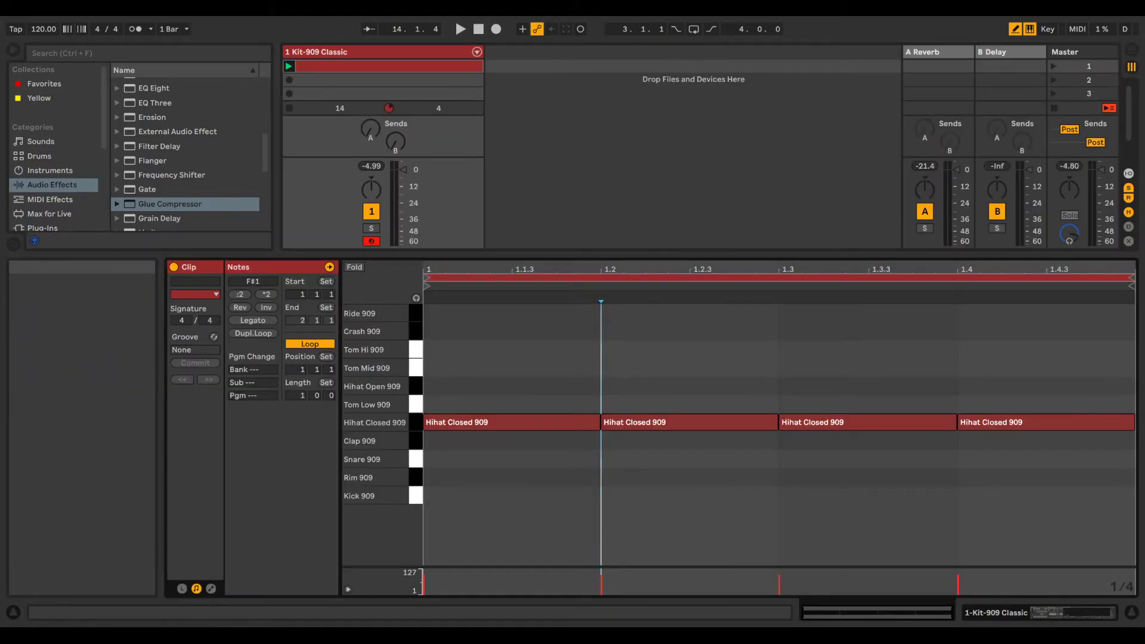
left_click_drag(632, 18, 0, 42)
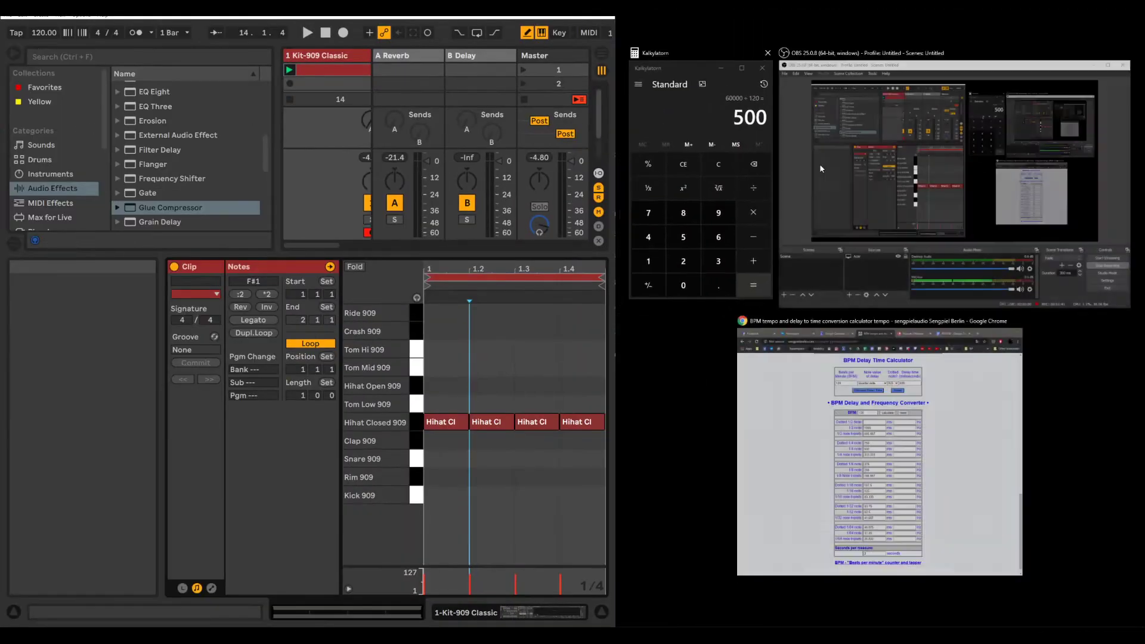
left_click(715, 158)
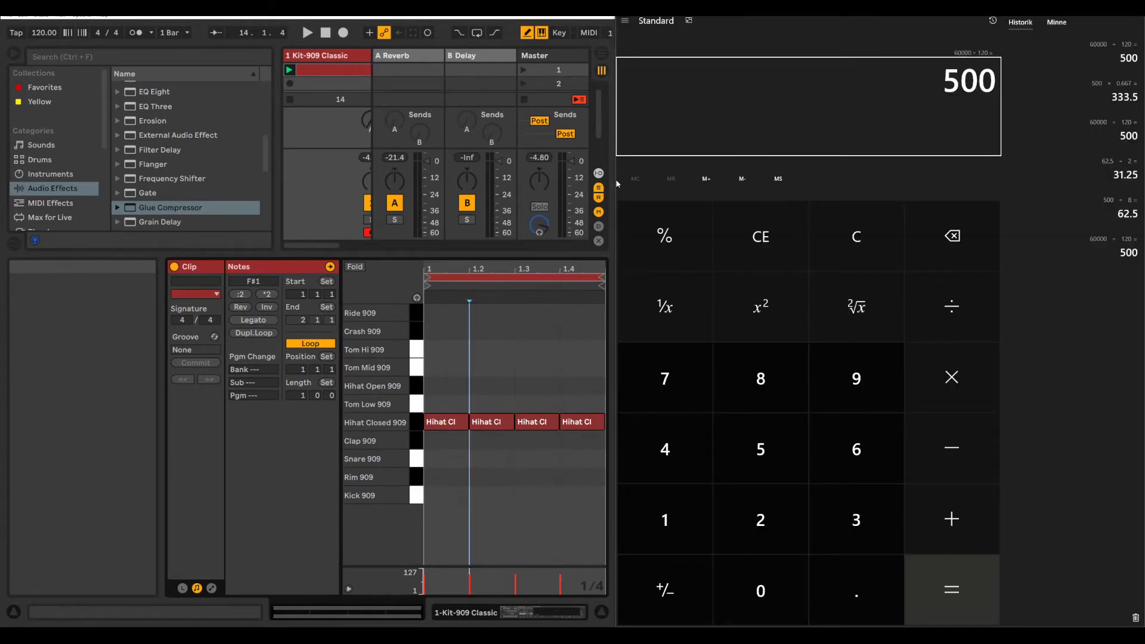
left_click_drag(617, 183, 1018, 177)
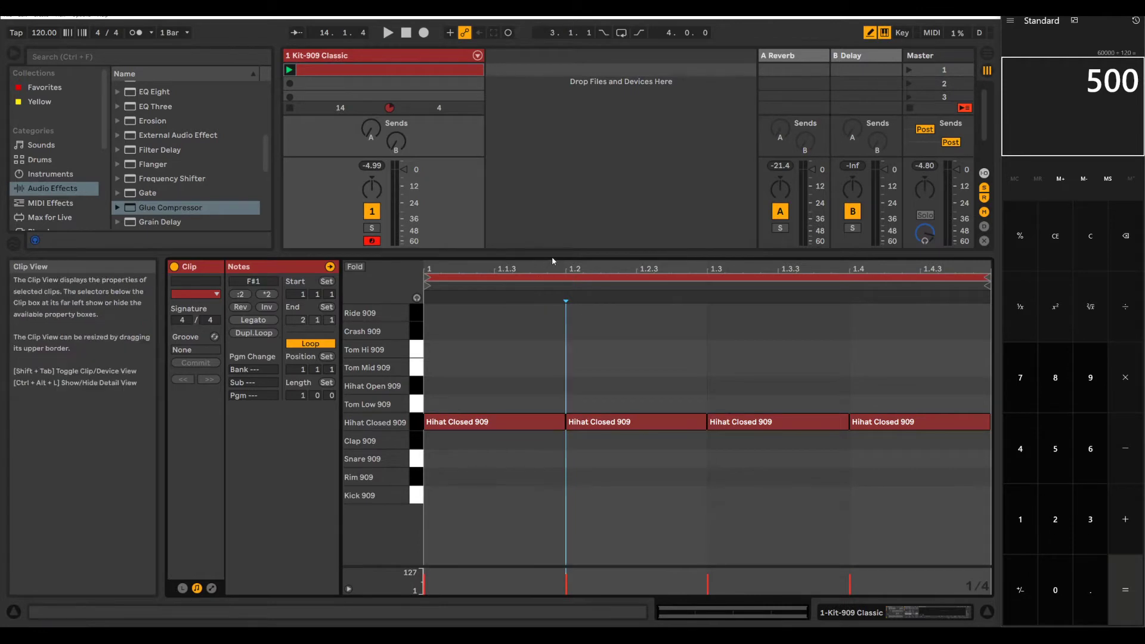
left_click_drag(552, 257, 553, 284)
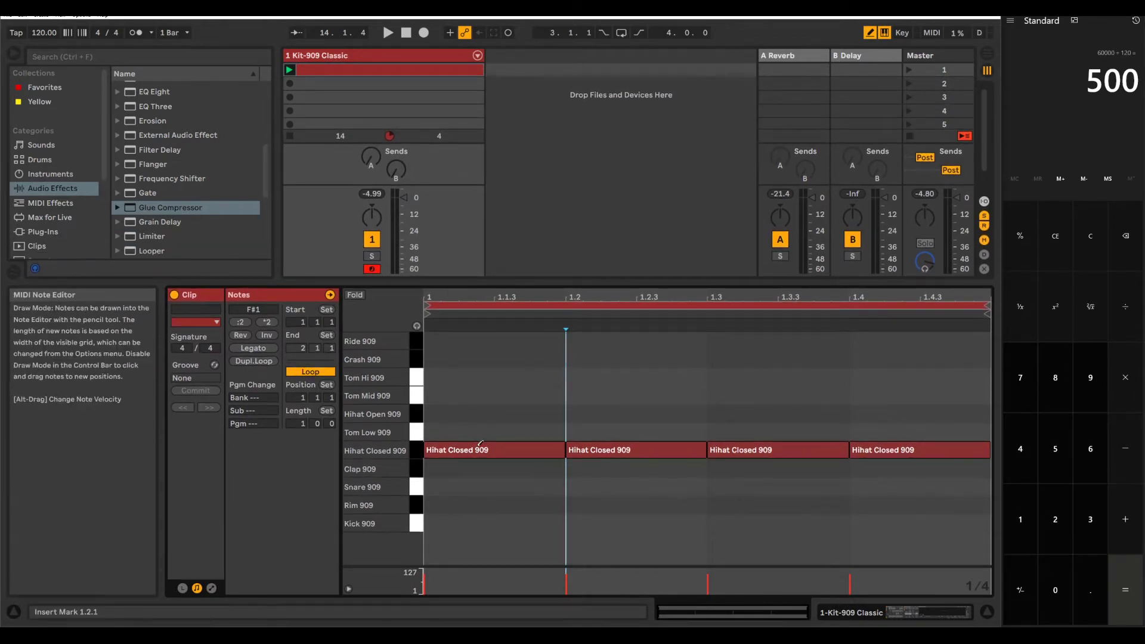
Step: Shorten the first Hihat Closed 909 note to 1/8 and to 1/16 by redrawing it on the matching fixed grids
right_click(507, 428)
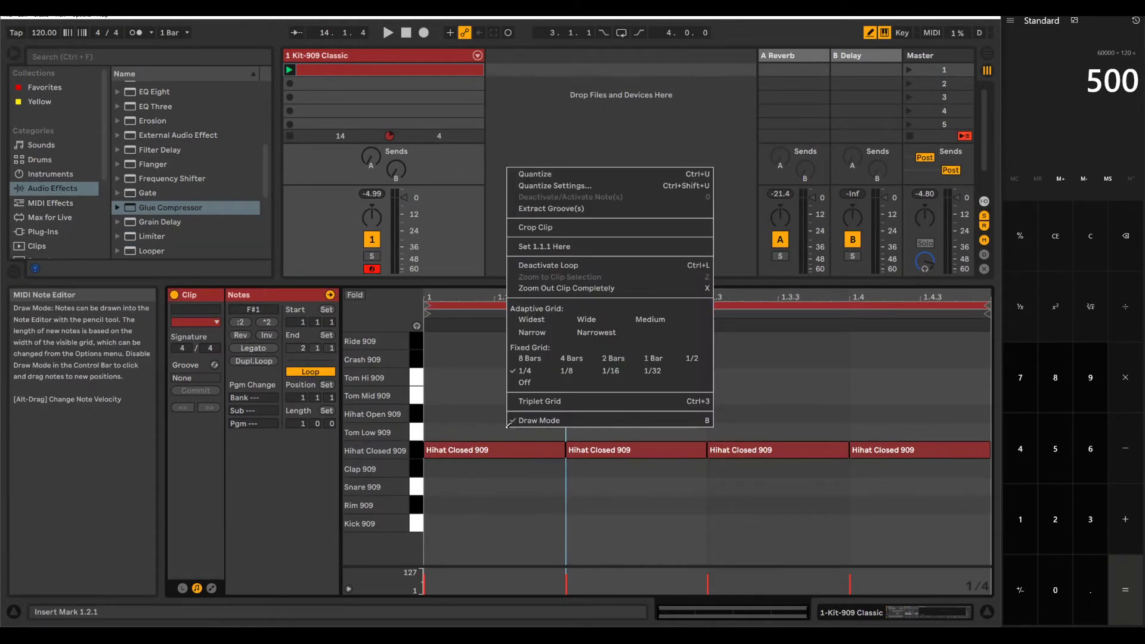
left_click(567, 371)
left_click(469, 449)
left_click(469, 449)
right_click(512, 430)
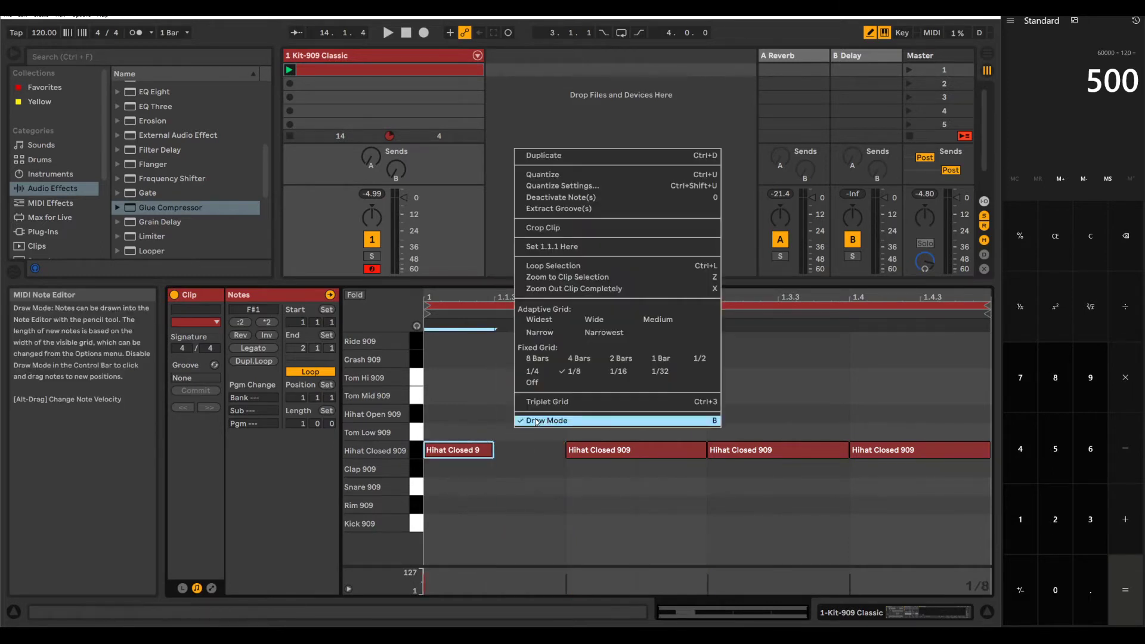
left_click(621, 371)
left_click(446, 448)
left_click(447, 449)
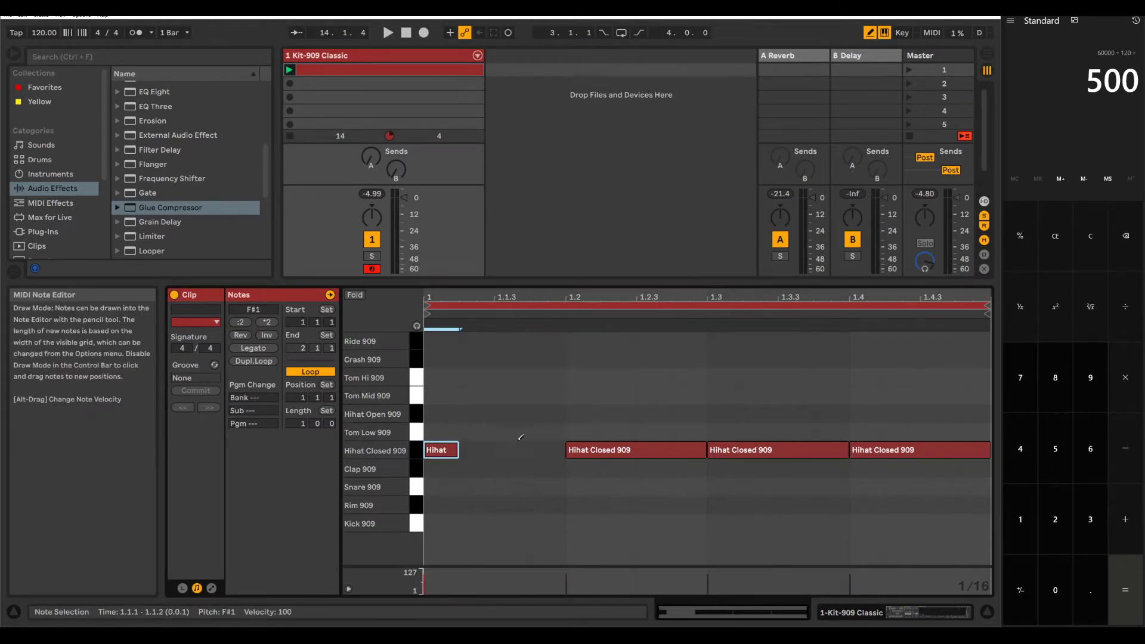
Step: Set the note grid to 1/32 and try to redraw the first Hihat Closed 909 note at that length
right_click(511, 435)
left_click(662, 383)
left_click(445, 449)
left_click(440, 450)
left_click(447, 450)
Step: Set the note grid back to 1/4 and redraw the first Hihat Closed 909 note as a quarter note
right_click(460, 445)
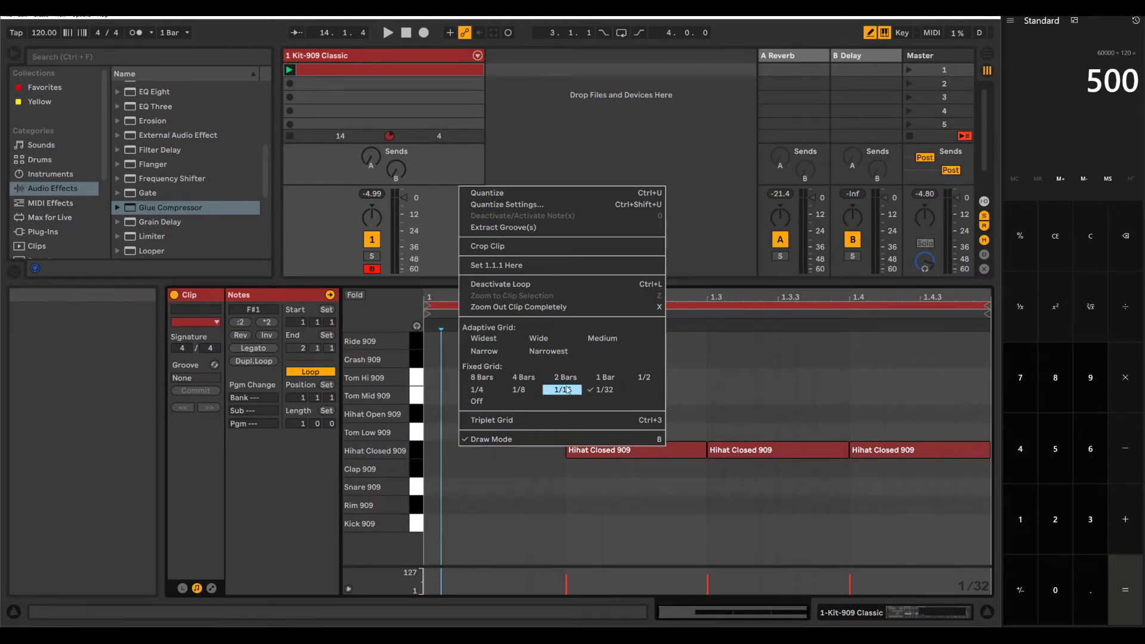
left_click(477, 390)
left_click(459, 451)
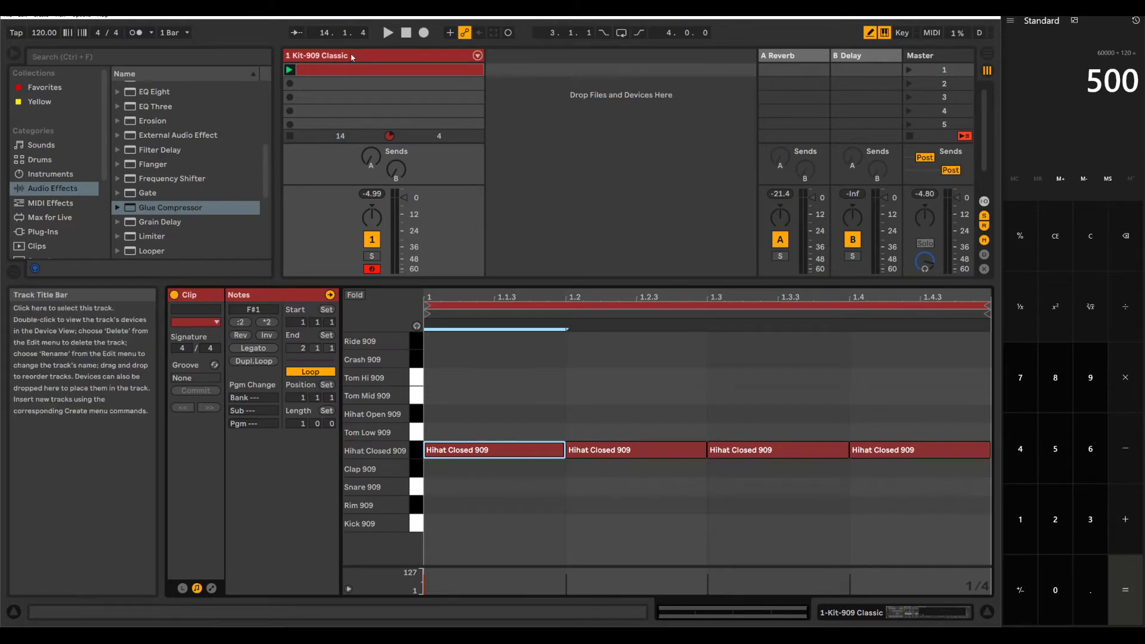
Step: Launch the hi-hat clip, show the A Reverb return's device, and turn up the drum track's send A
left_click(288, 70)
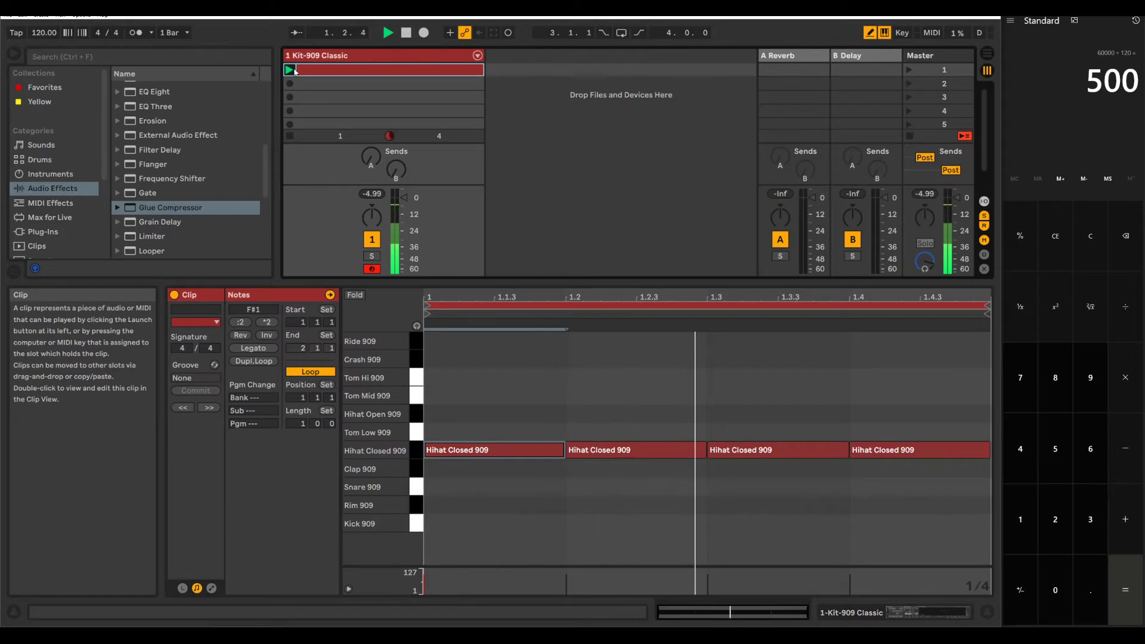
double_click(363, 54)
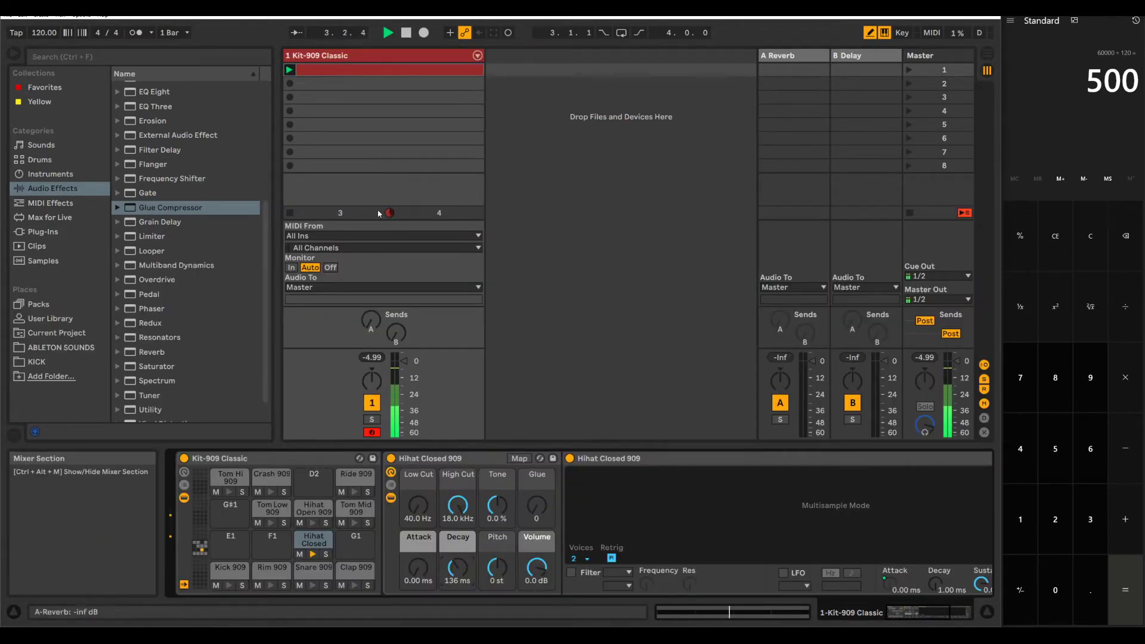
left_click(801, 59)
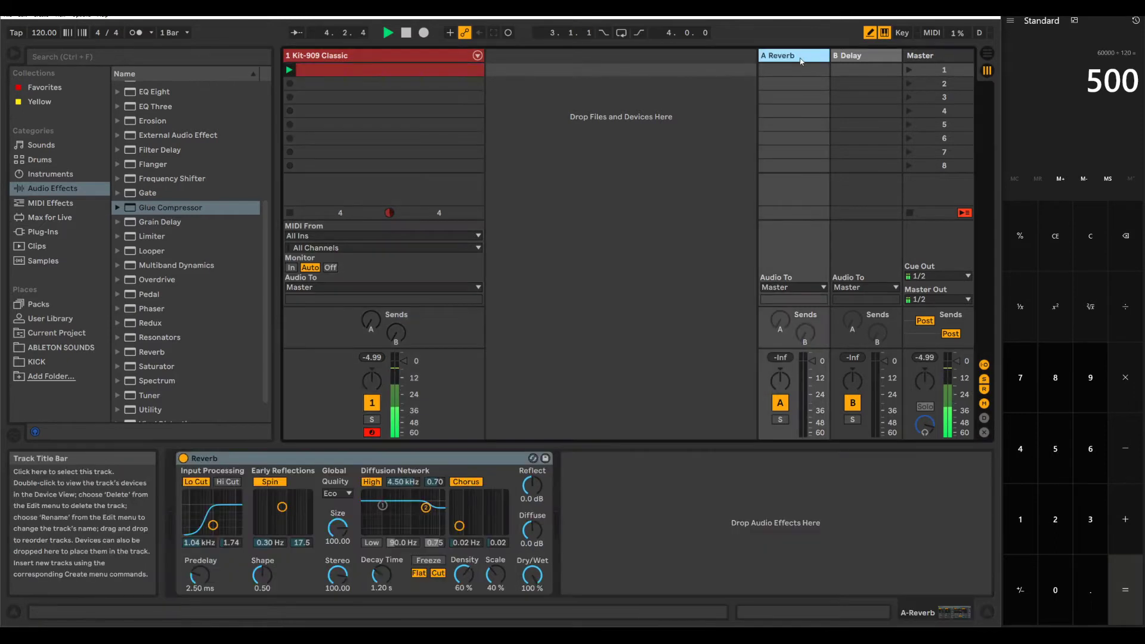
left_click_drag(372, 327, 377, 328)
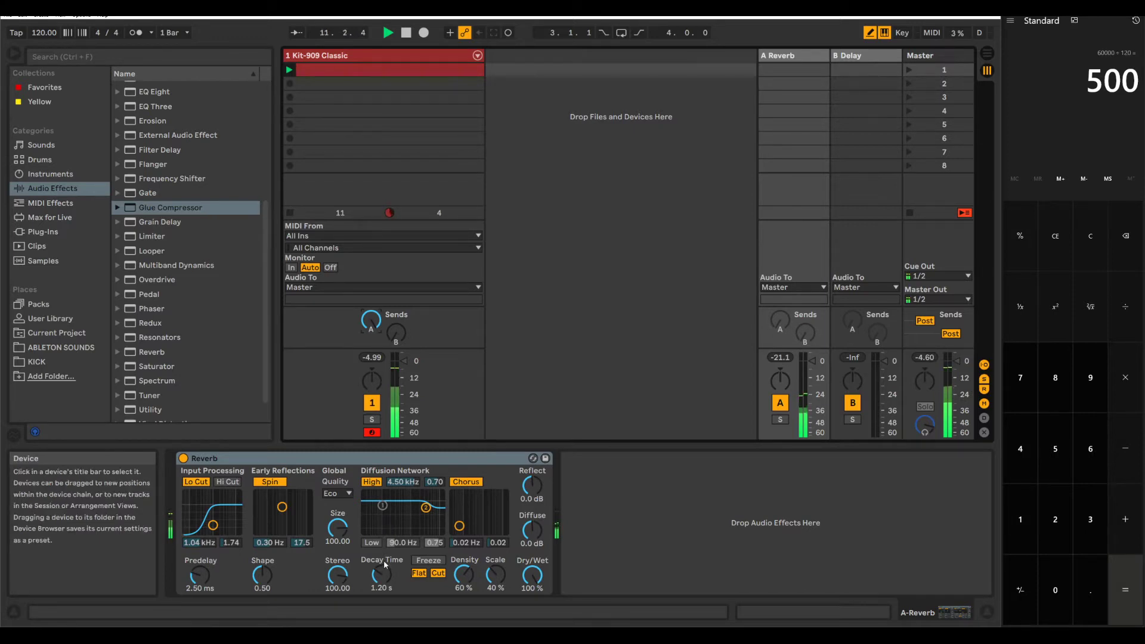
Step: Set the reverb's Decay Time to 500 ms and stop playback after listening
type("500")
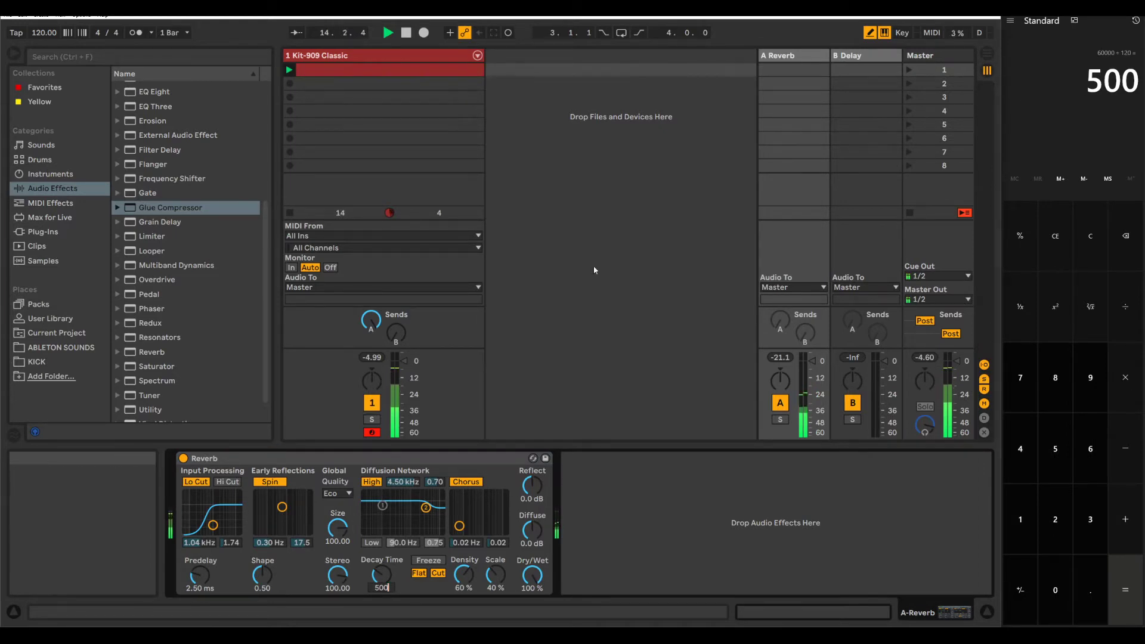
key("Return")
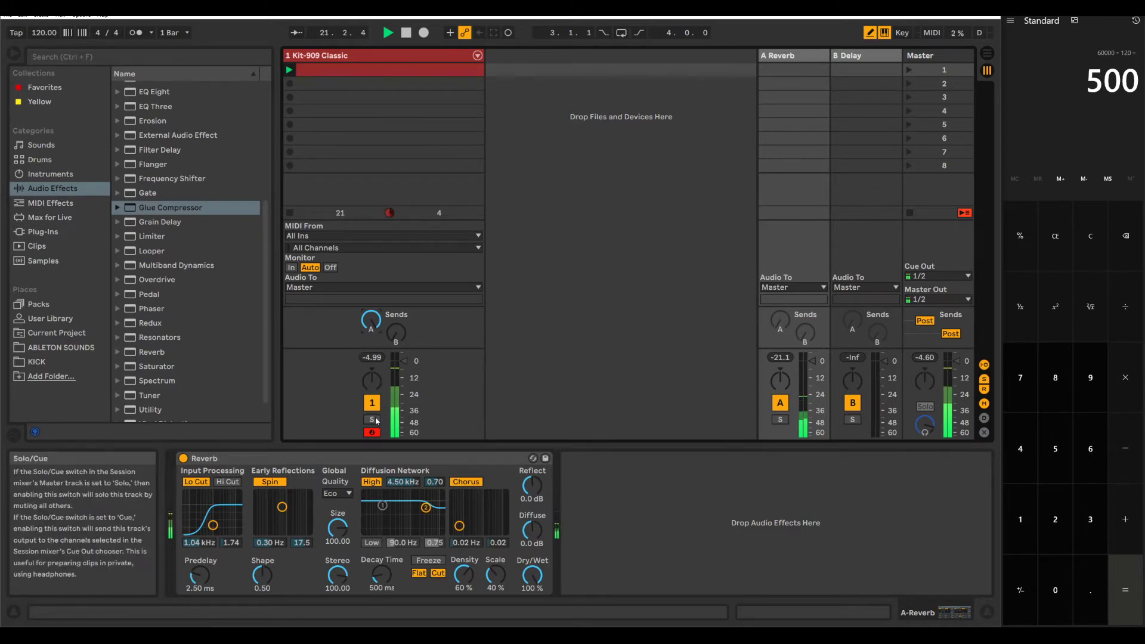
key("space")
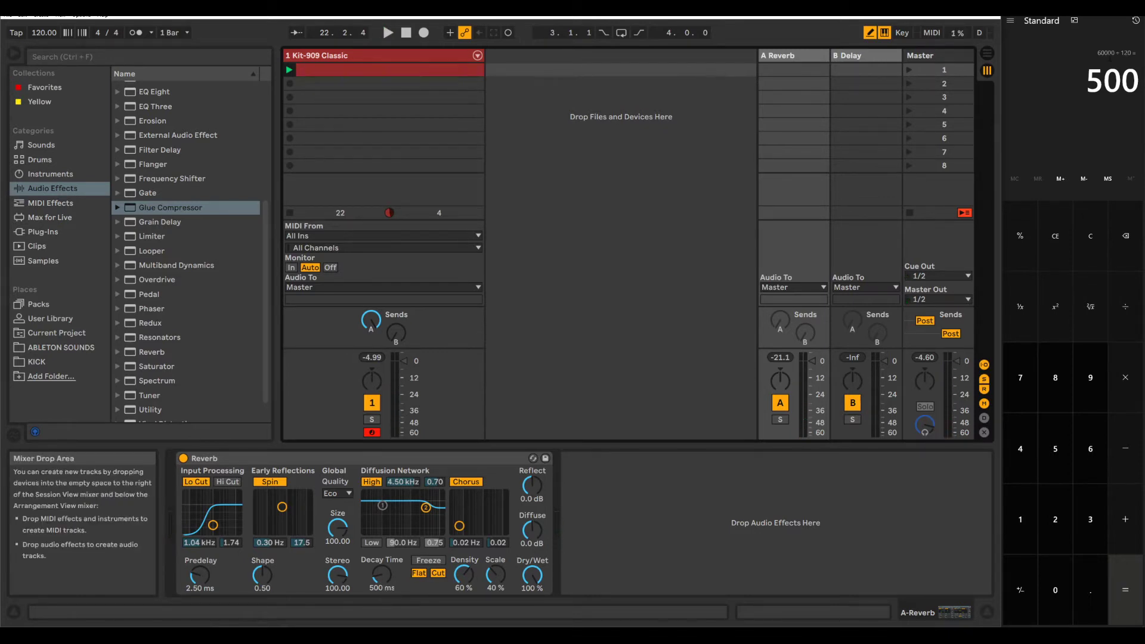
Step: Switch to the calculator and multiply the 500 ms quarter-note time by 1.5
left_click(1075, 12)
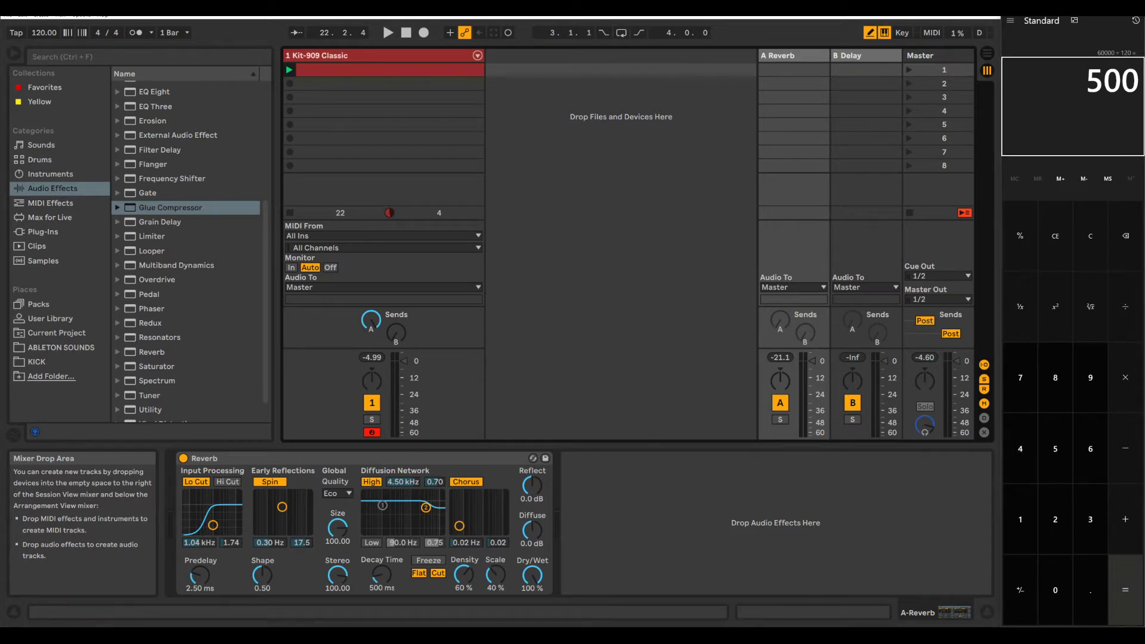
key("asterisk")
type("1.5")
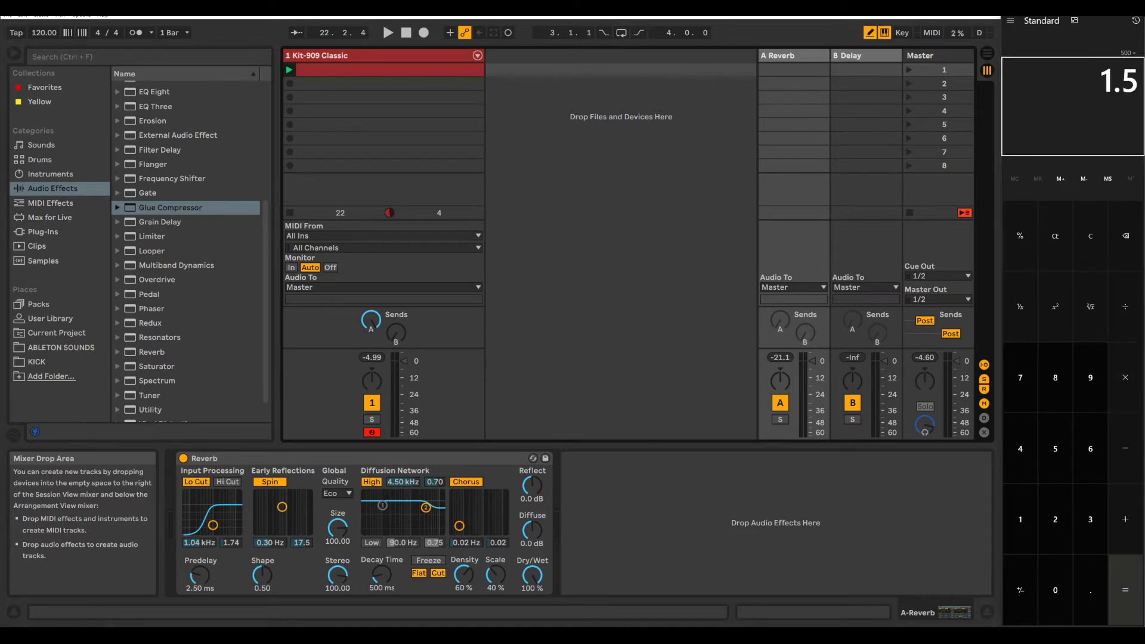
key("Return")
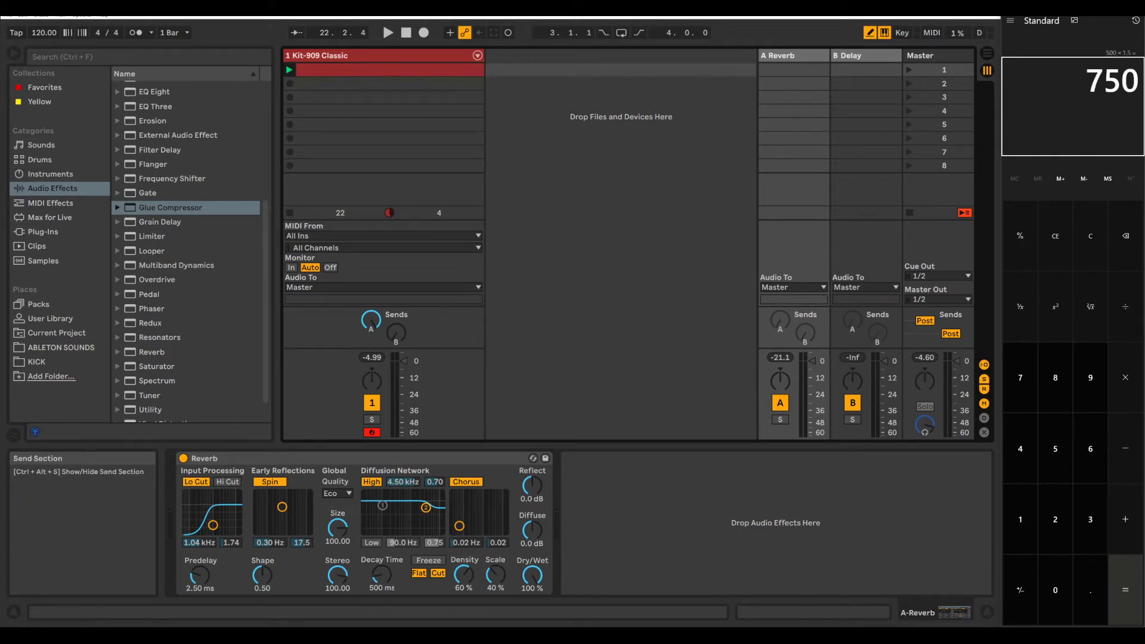
Step: Multiply the 500 ms quarter-note time by 0.667 in the calculator
left_click(1066, 80)
type("500")
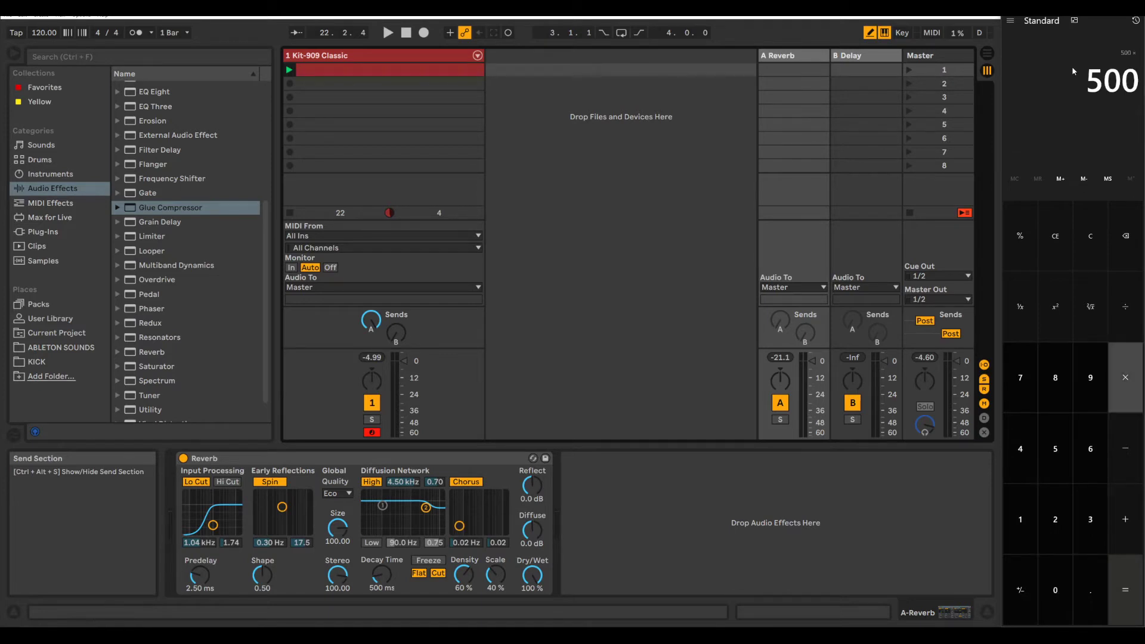
type("*.667")
key("Return")
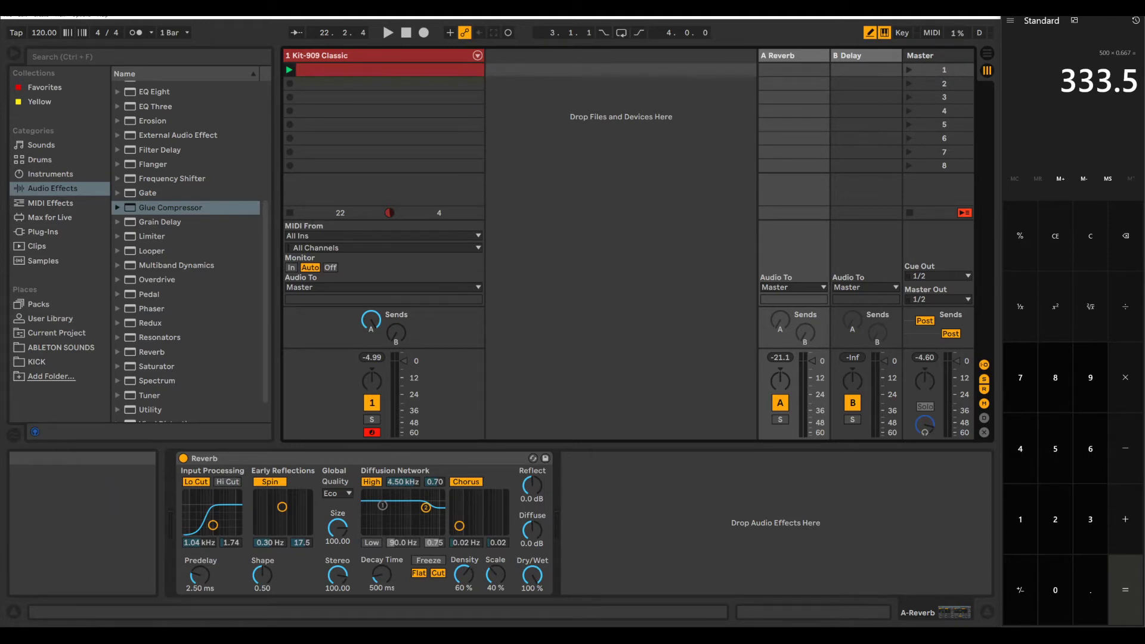
type("/60000")
key("Return")
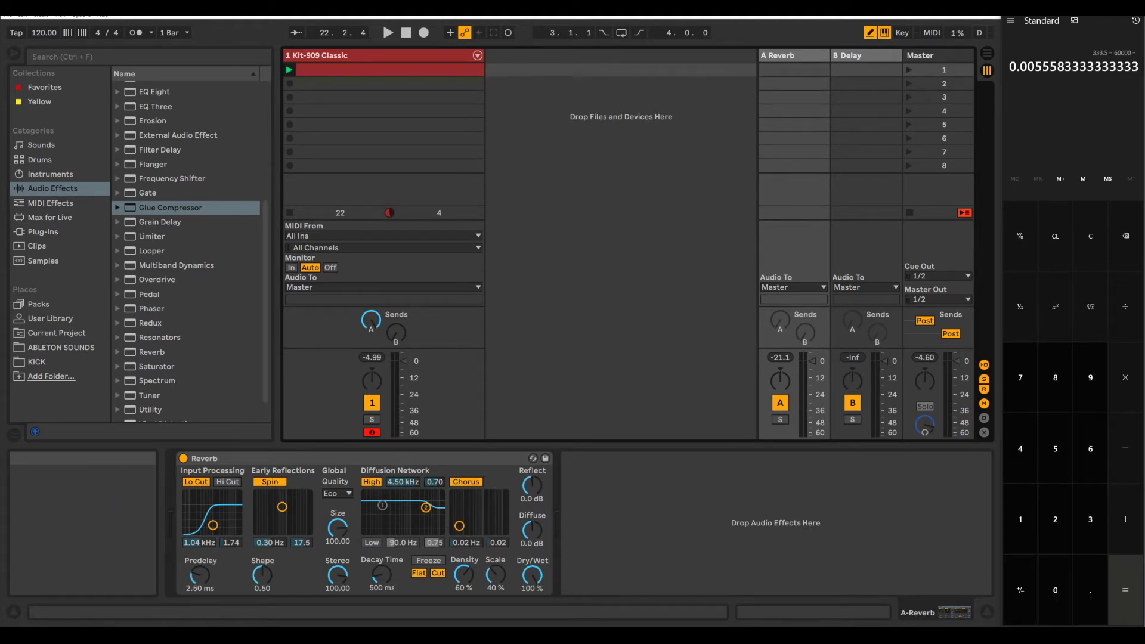
key("Escape")
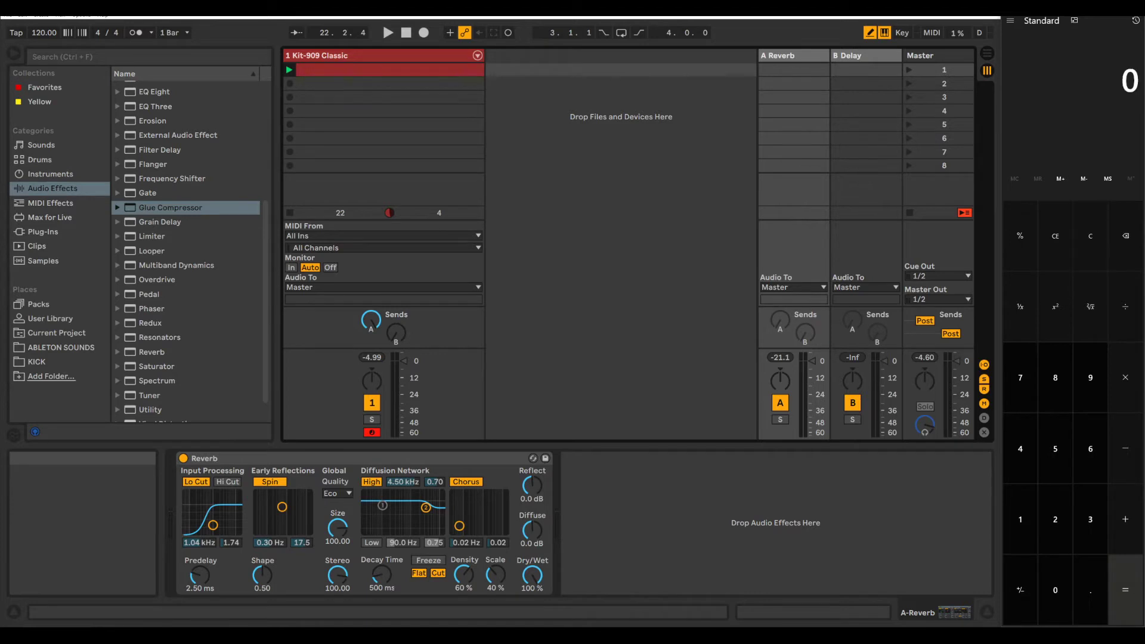
Step: Calculate 60000 divided by 120 in the calculator, dividing the result by 16 and again by 2
type("60000/")
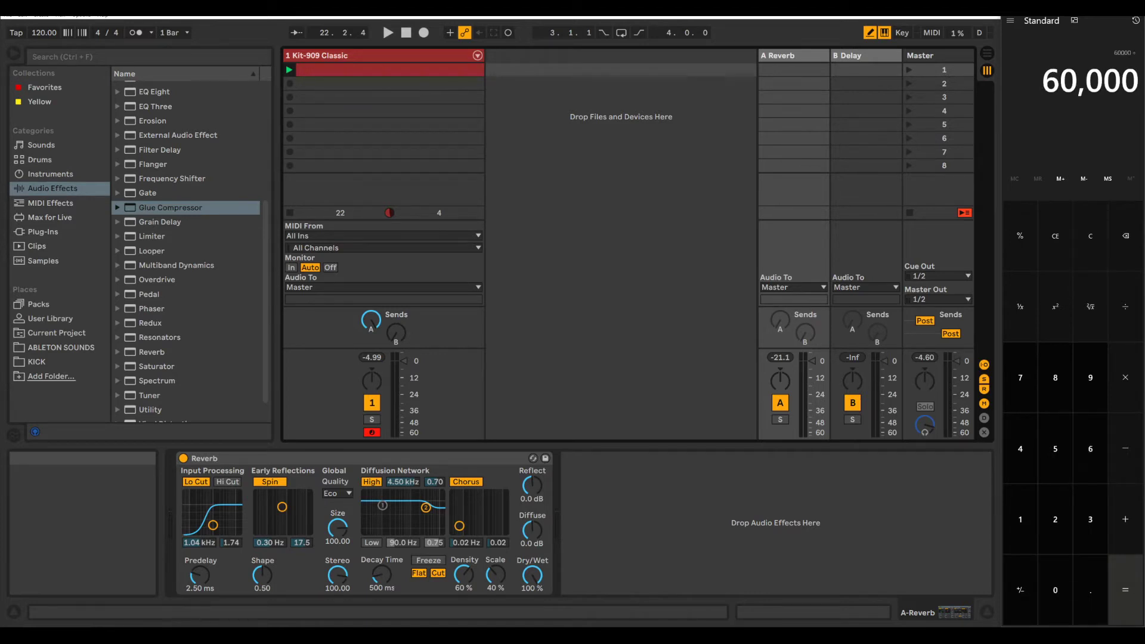
type("120")
key("Return")
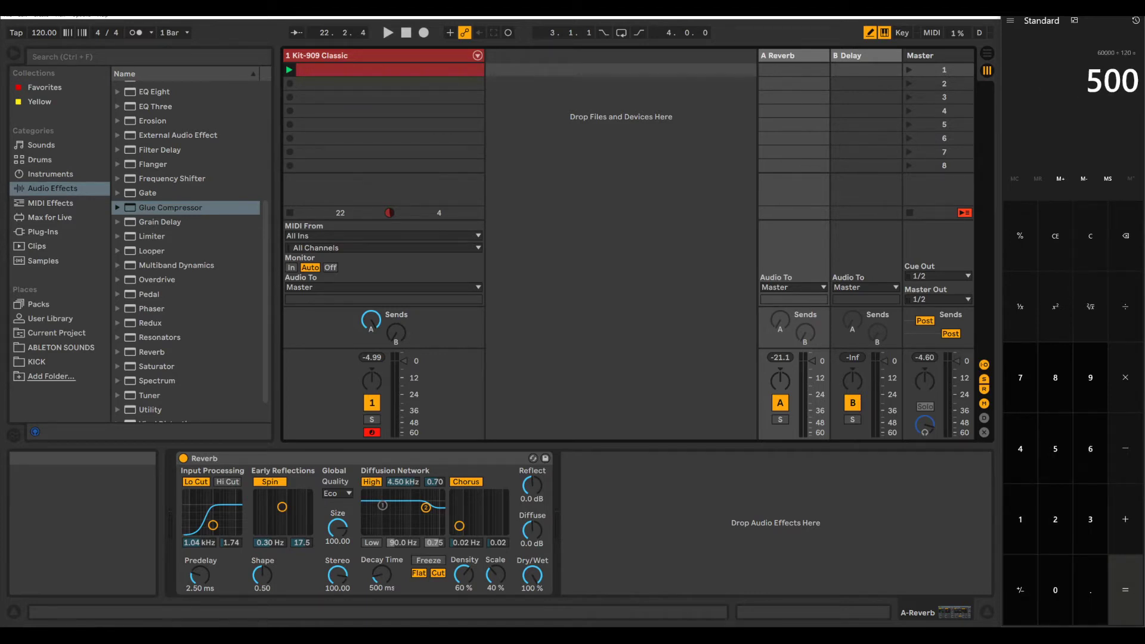
type("/16")
key("Return")
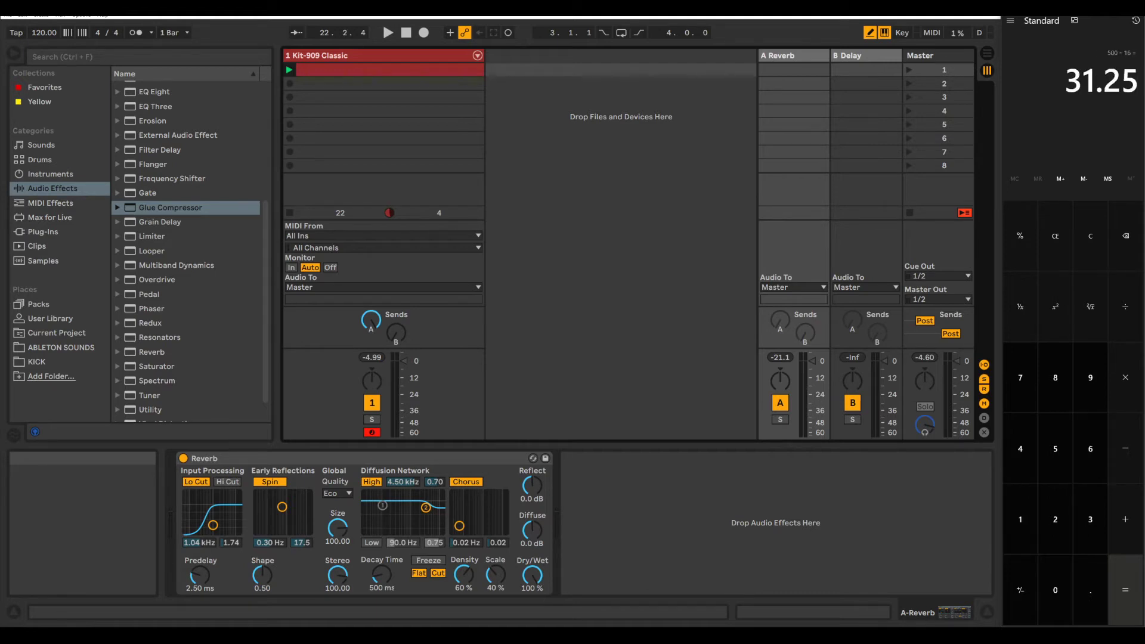
type("/2")
key("Return")
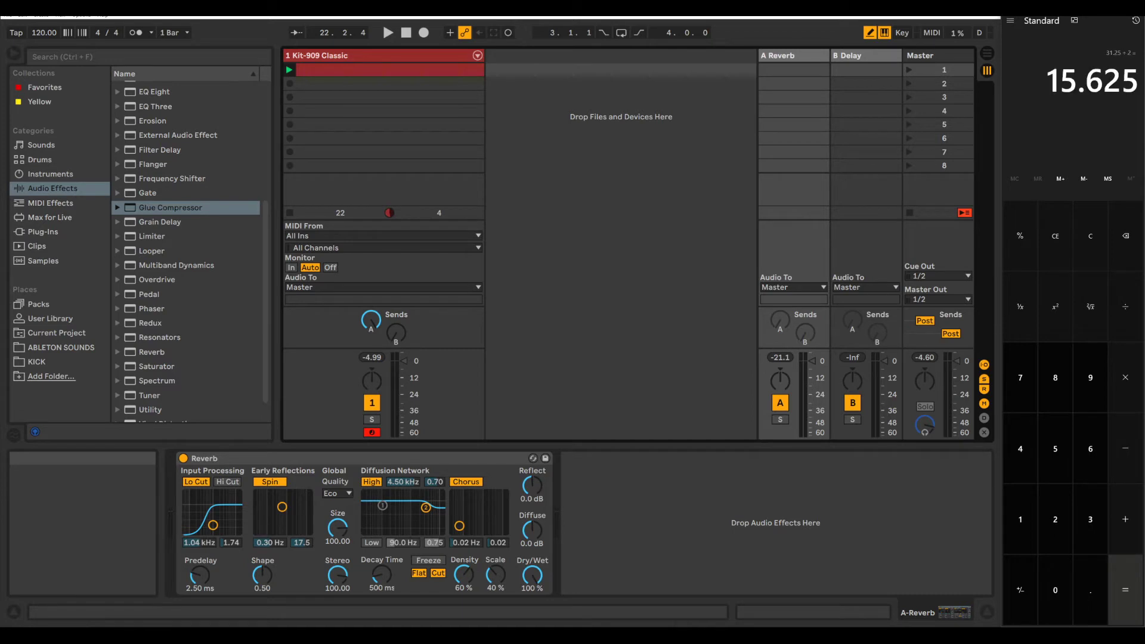
Step: Set the reverb's Predelay to 15.625 ms and start playback to listen
left_click(201, 591)
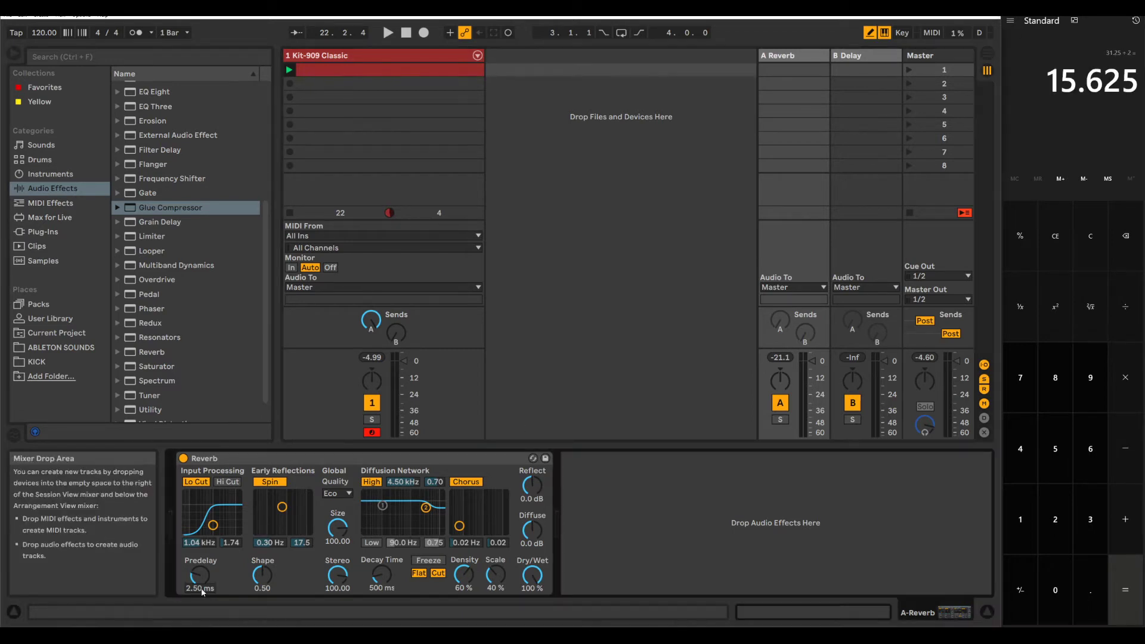
type("15.625")
key("Return")
key("space")
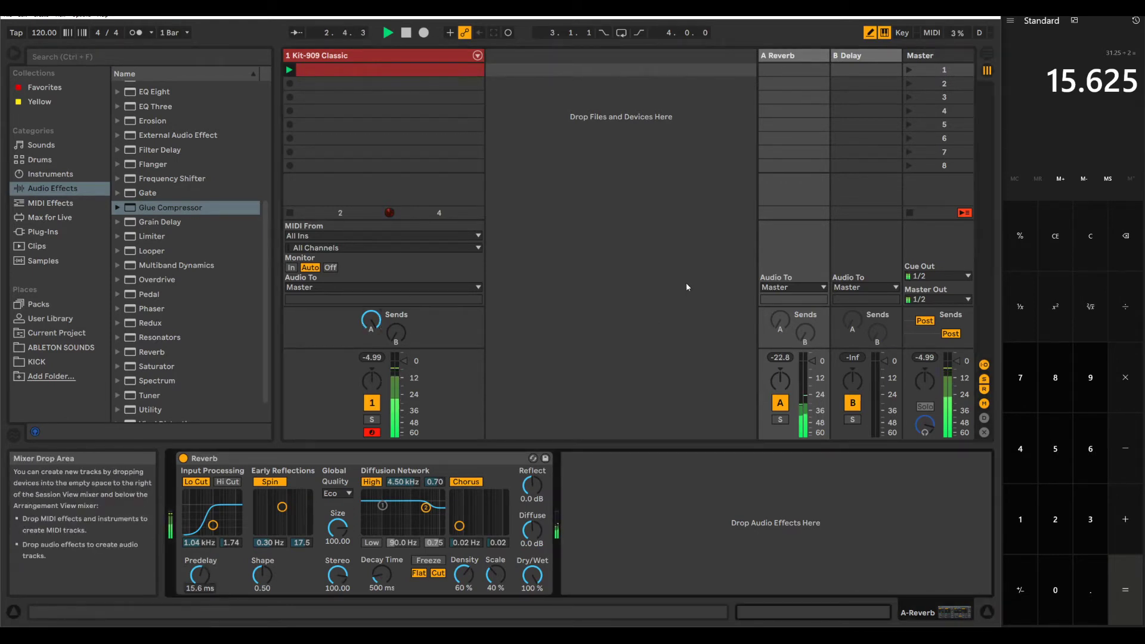
Step: Set the reverb's Predelay to 31.25 ms and stop playback
type("31.25")
key("Return")
key("space")
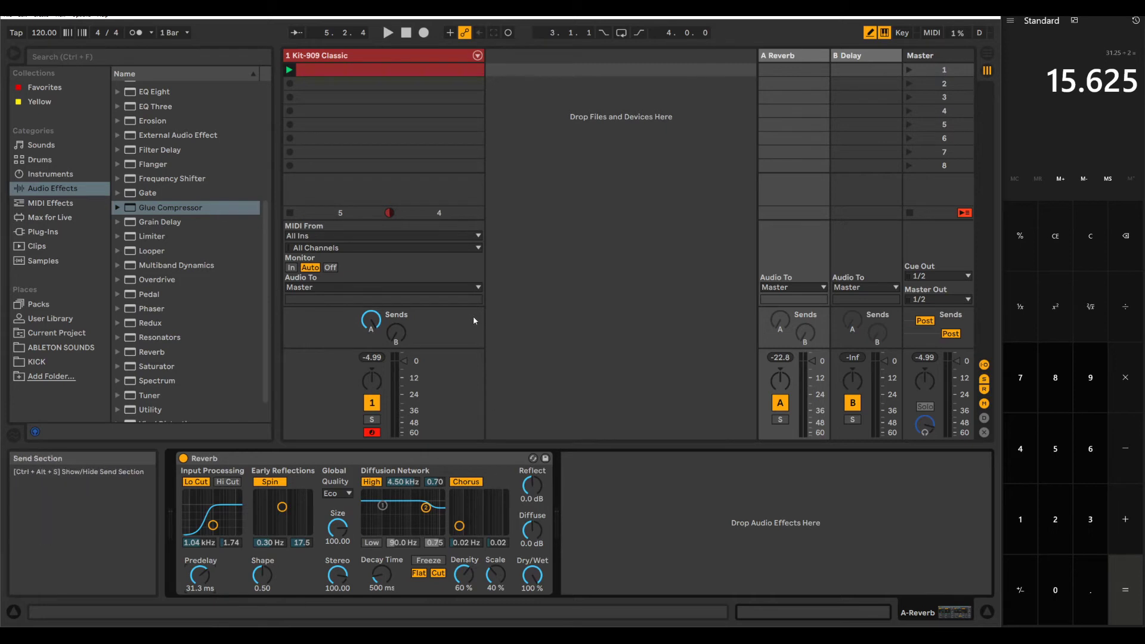
Step: Reset the drum track's send A, raise its send B to 0 dB, and audition the B Delay return
double_click(371, 321)
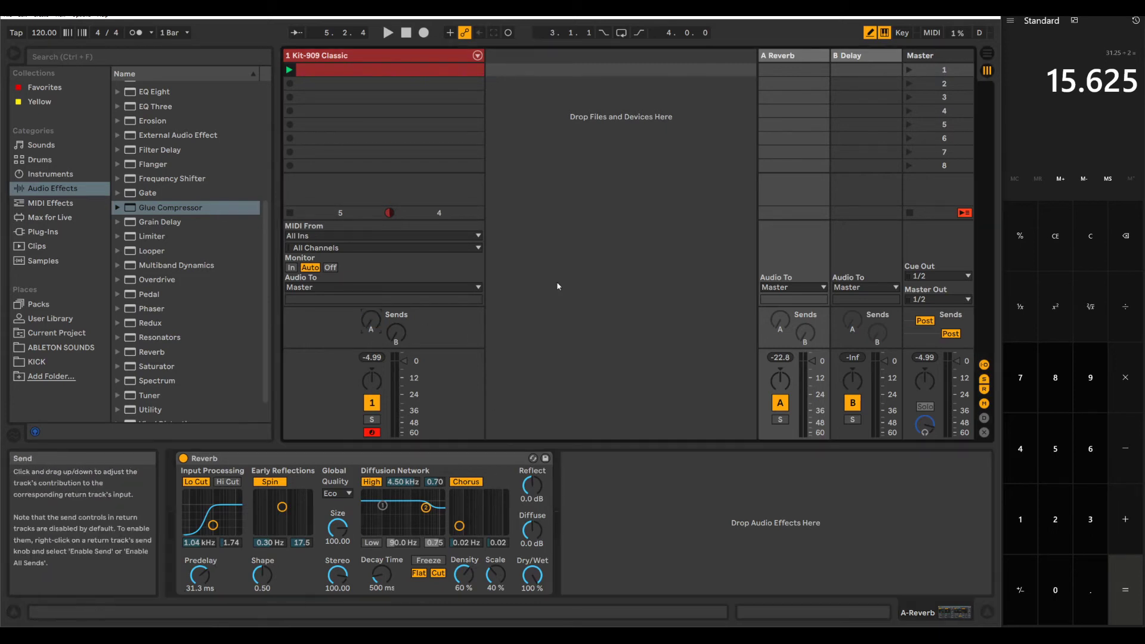
left_click(866, 57)
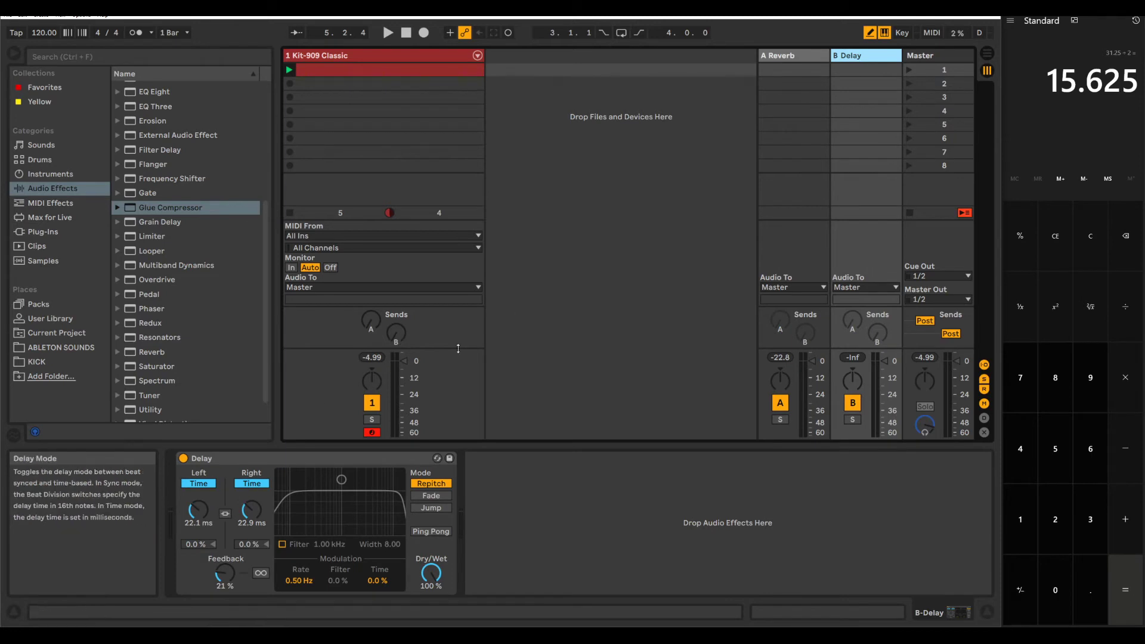
left_click(403, 332)
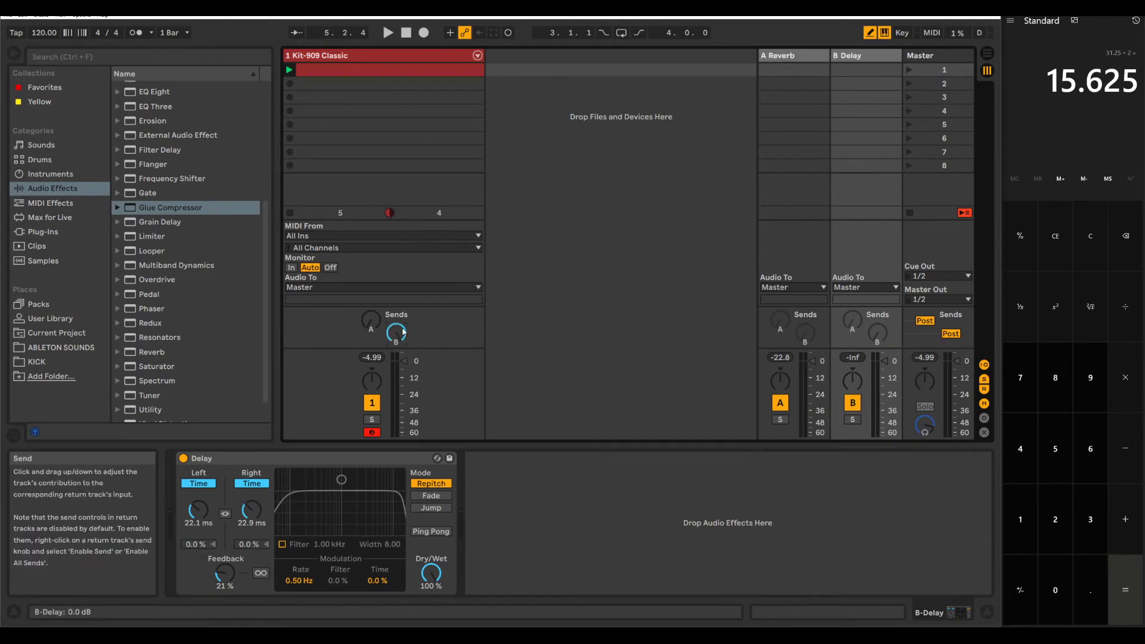
key("space")
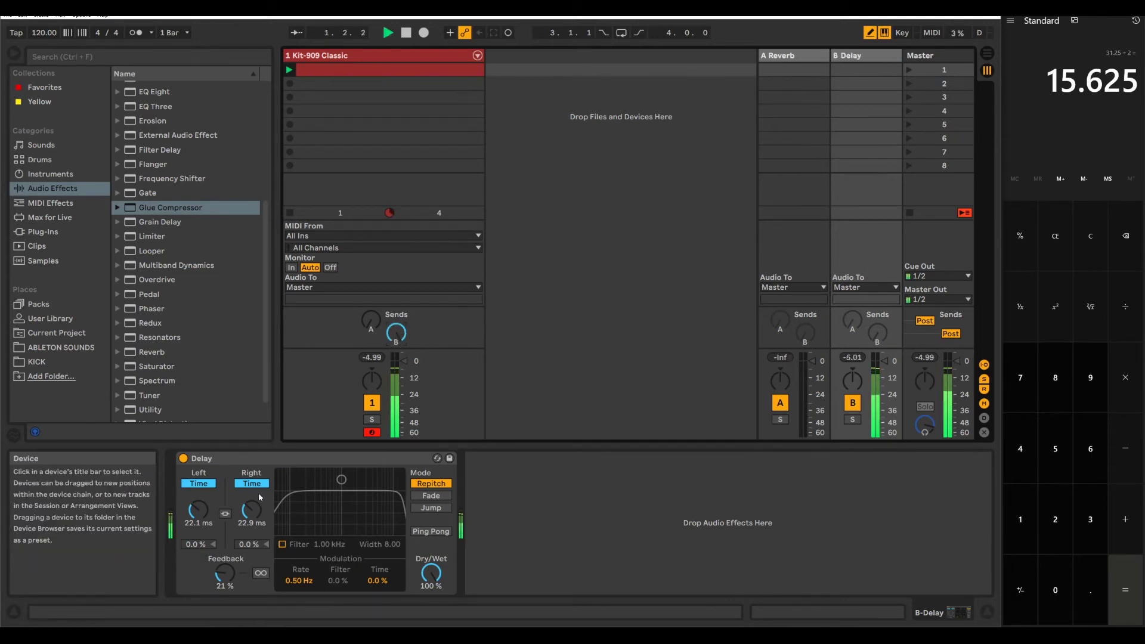
key("space")
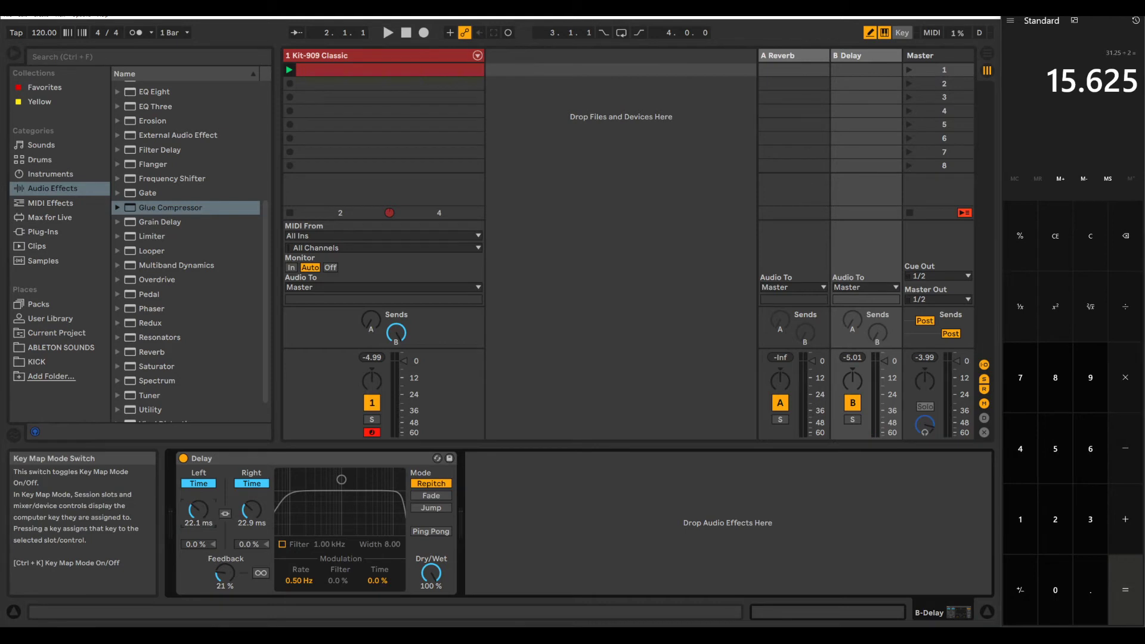
Step: Multiply 31.25 by 1.5 in the calculator and set the Delay's left channel time to 46.87 ms
left_click(1091, 519)
type("1.25")
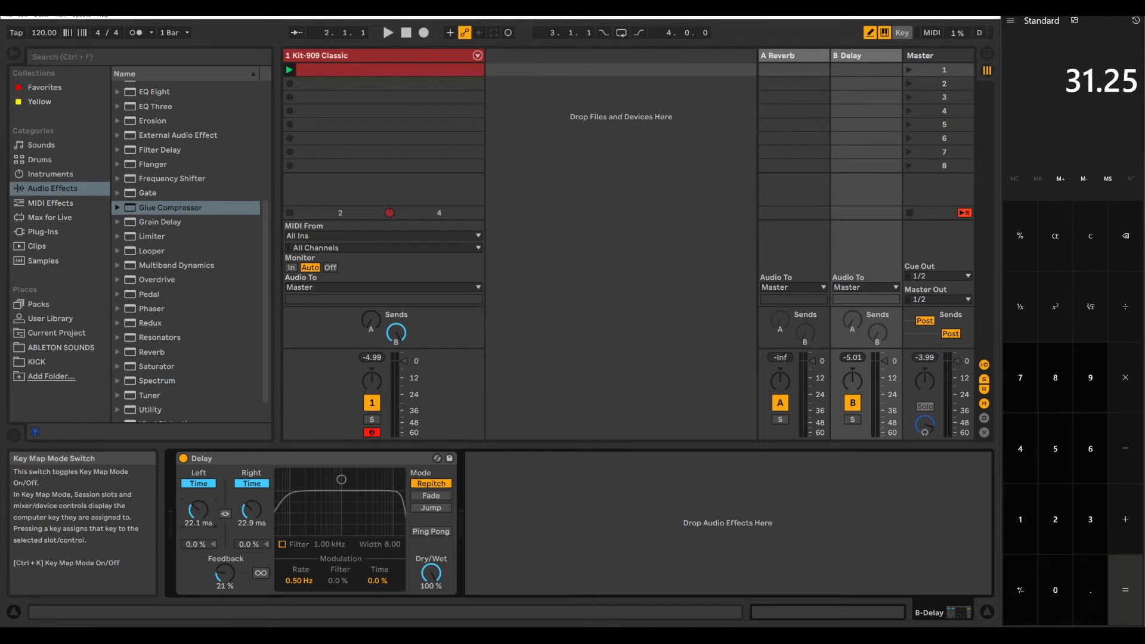
key("asterisk")
type("1.5")
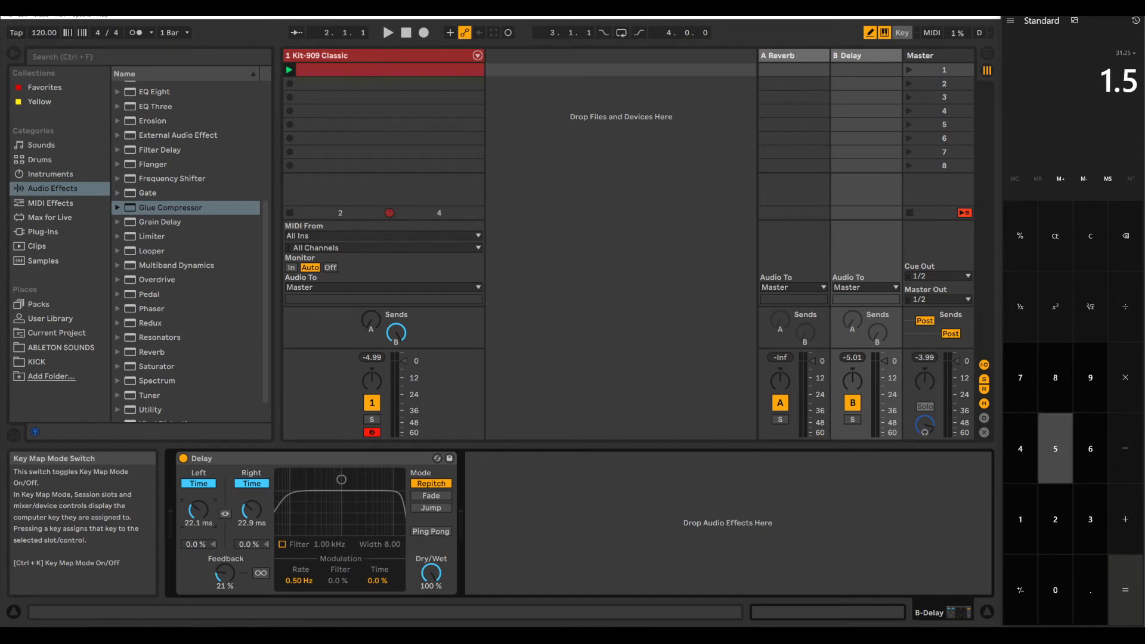
key("Return")
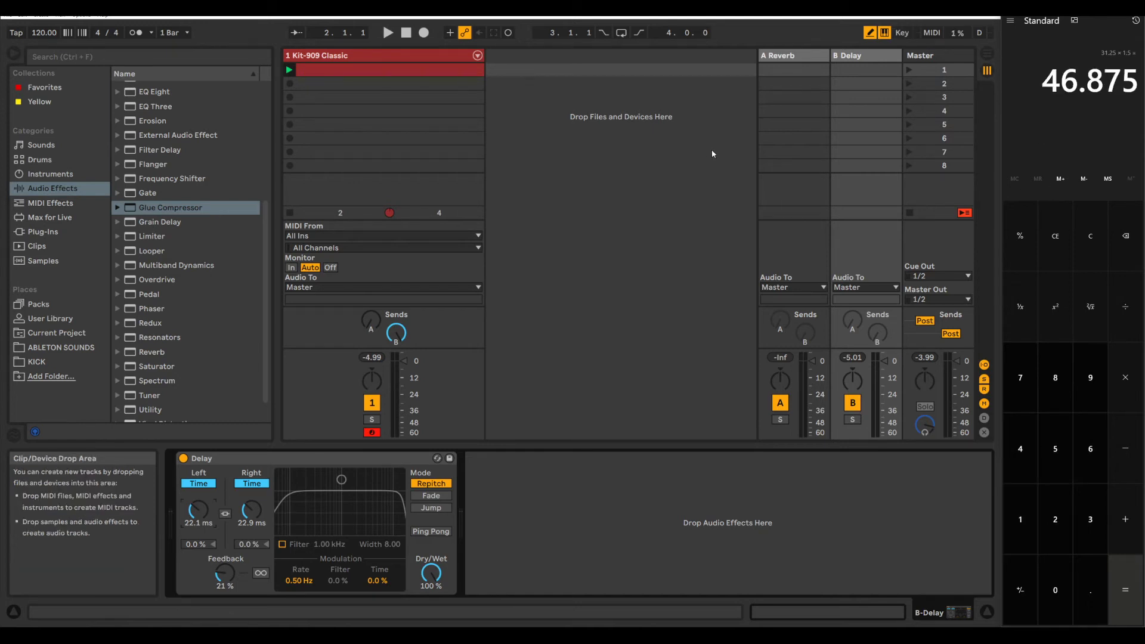
left_click(193, 529)
type("46.875")
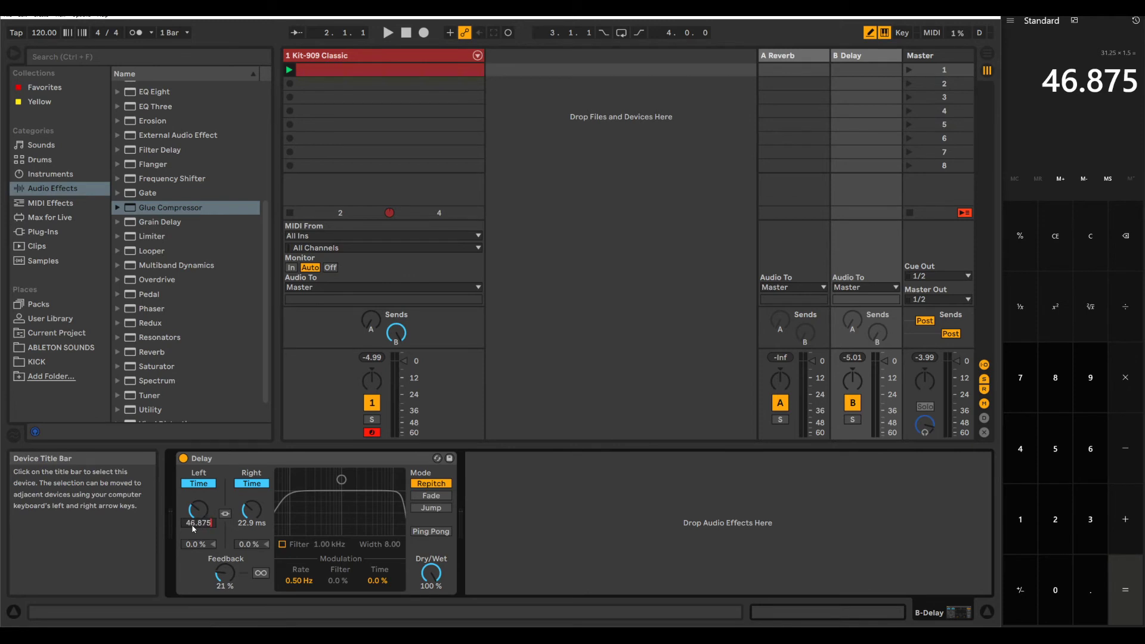
key("Return")
Step: Halve 46.875 in the calculator and set the Delay's right channel time to 23.4375 ms
left_click(1068, 45)
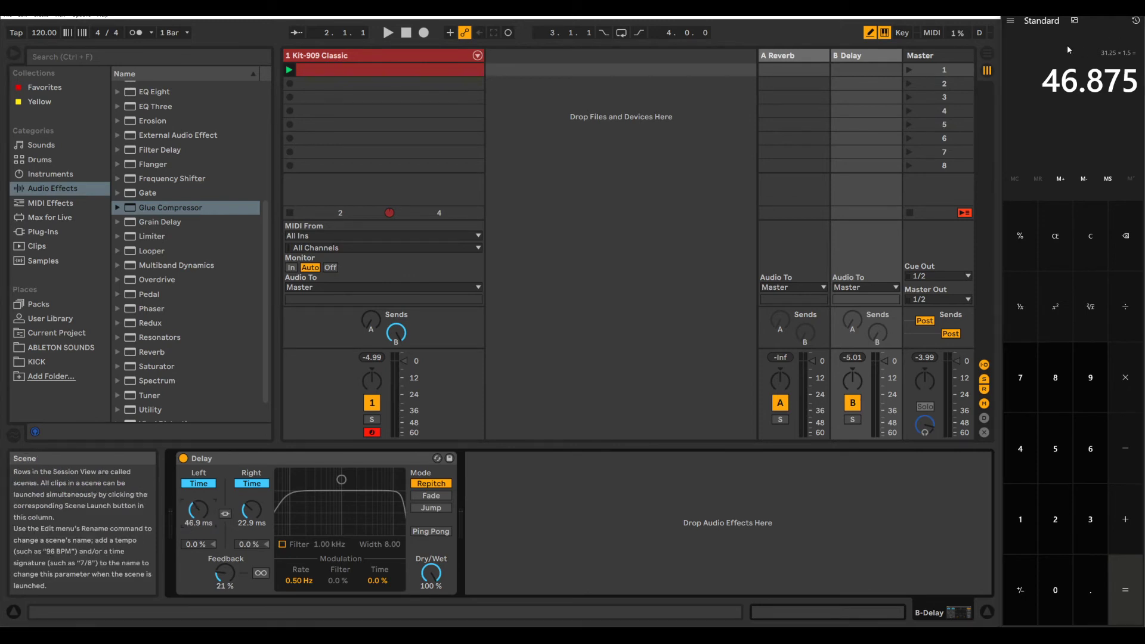
type("/2")
key("Return")
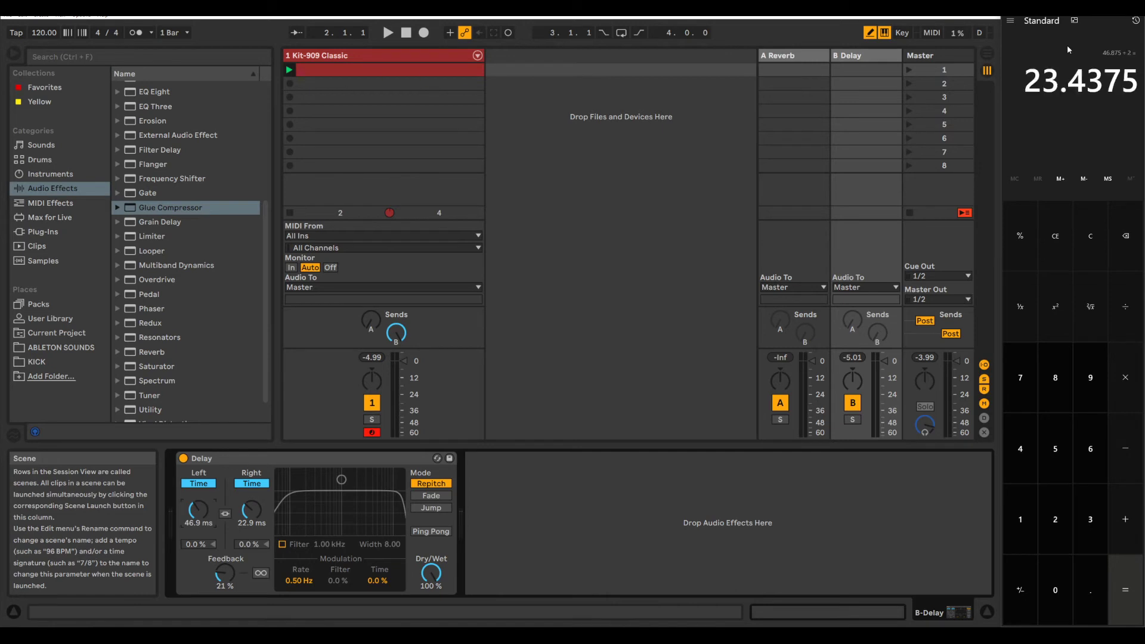
left_click(252, 523)
type("23.4375")
key("Return")
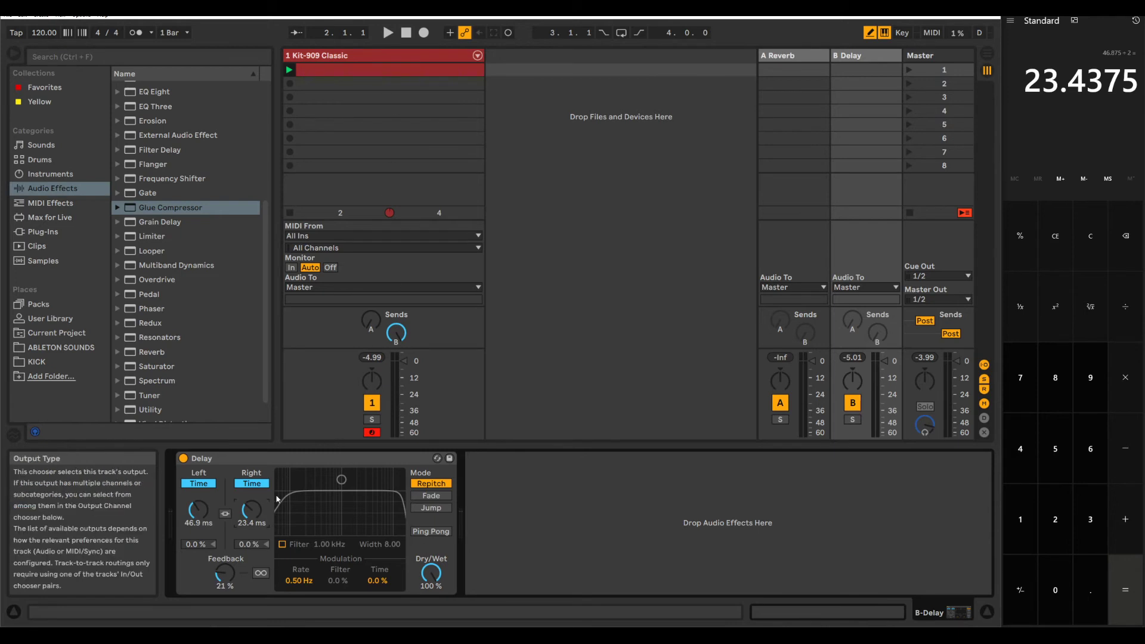
Step: Raise the Delay's Feedback to 48 % while the clip plays, and stop playback
key("space")
left_click_drag(224, 574, 225, 546)
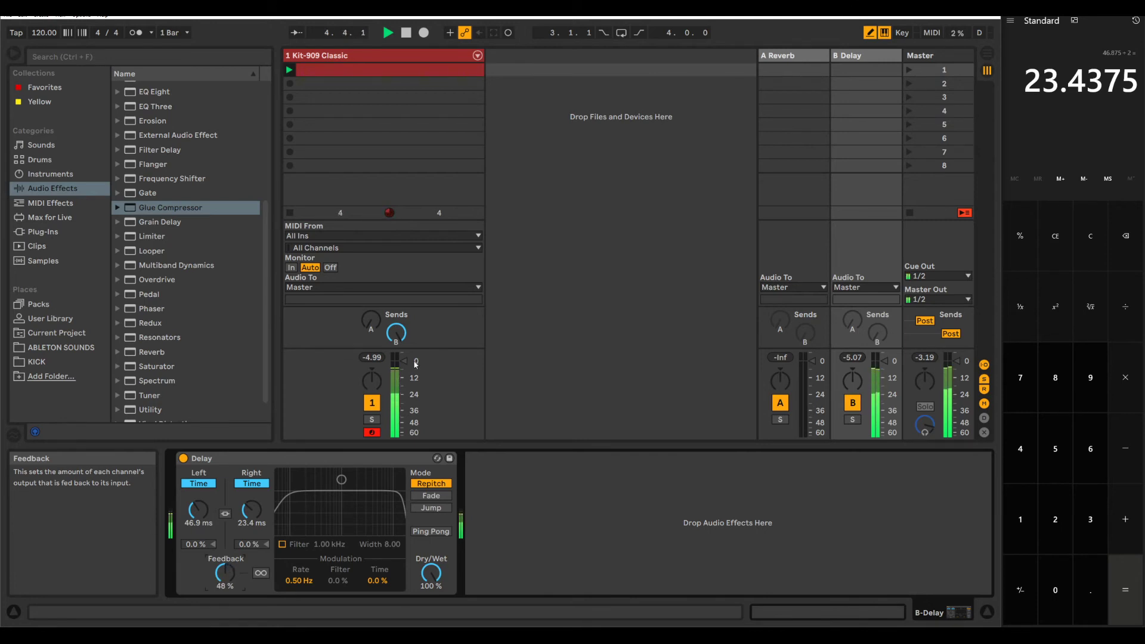
key("space")
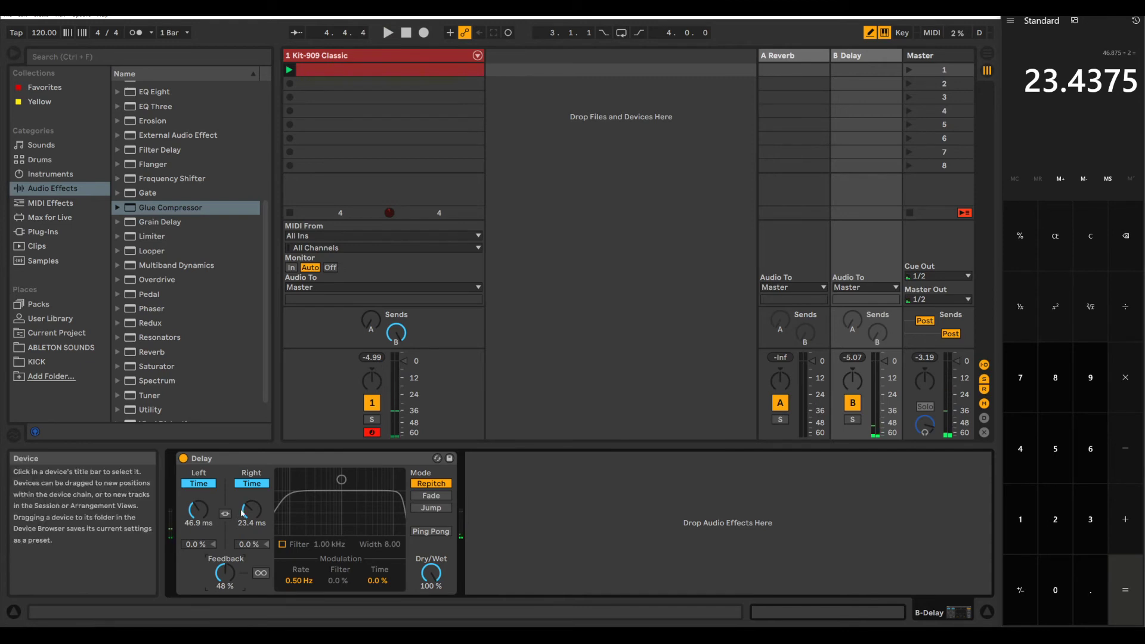
Step: Set the Delay's right channel time to 46.875 ms
left_click(256, 523)
type("46")
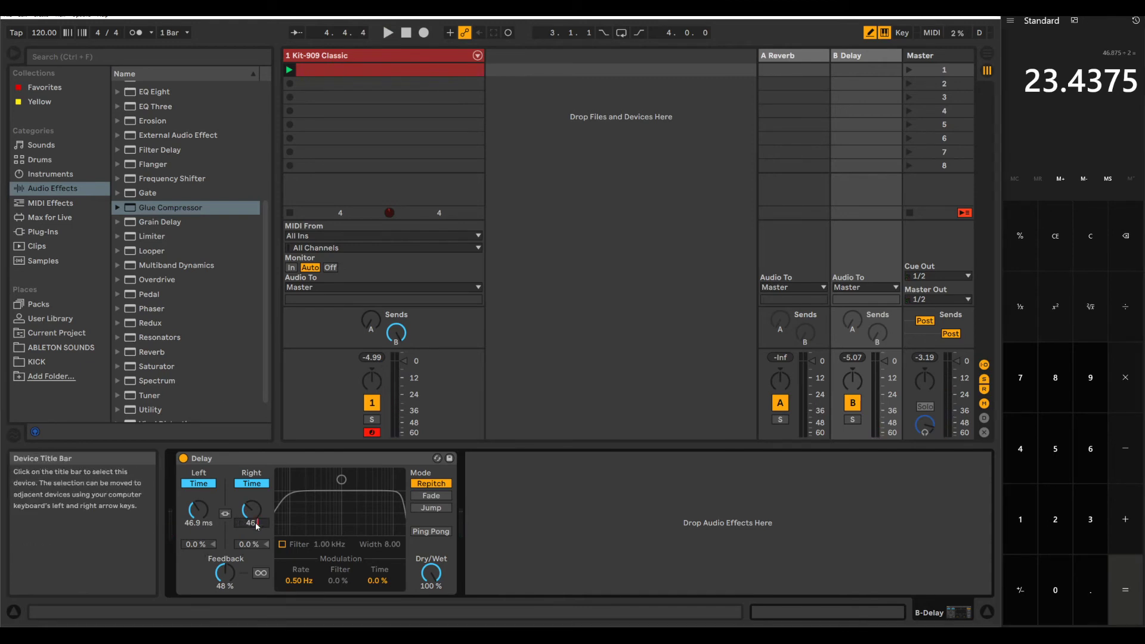
type(".875")
key("Return")
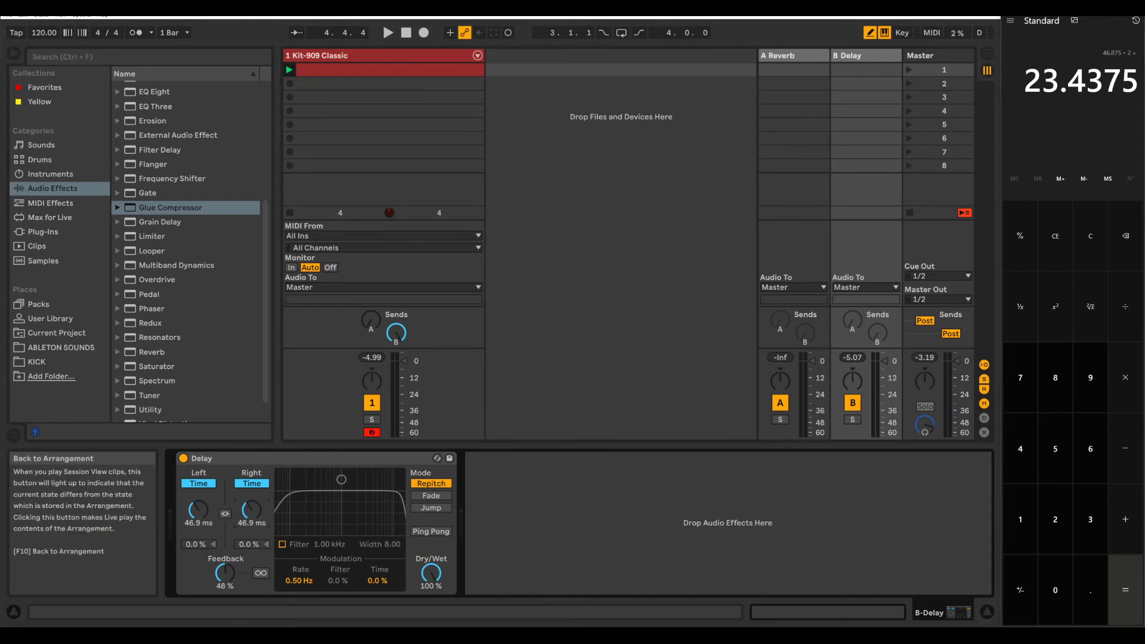
Step: Multiply 46.9 by 2 in the calculator and set the Delay's left channel time to 93.8 ms
type("46.9*2")
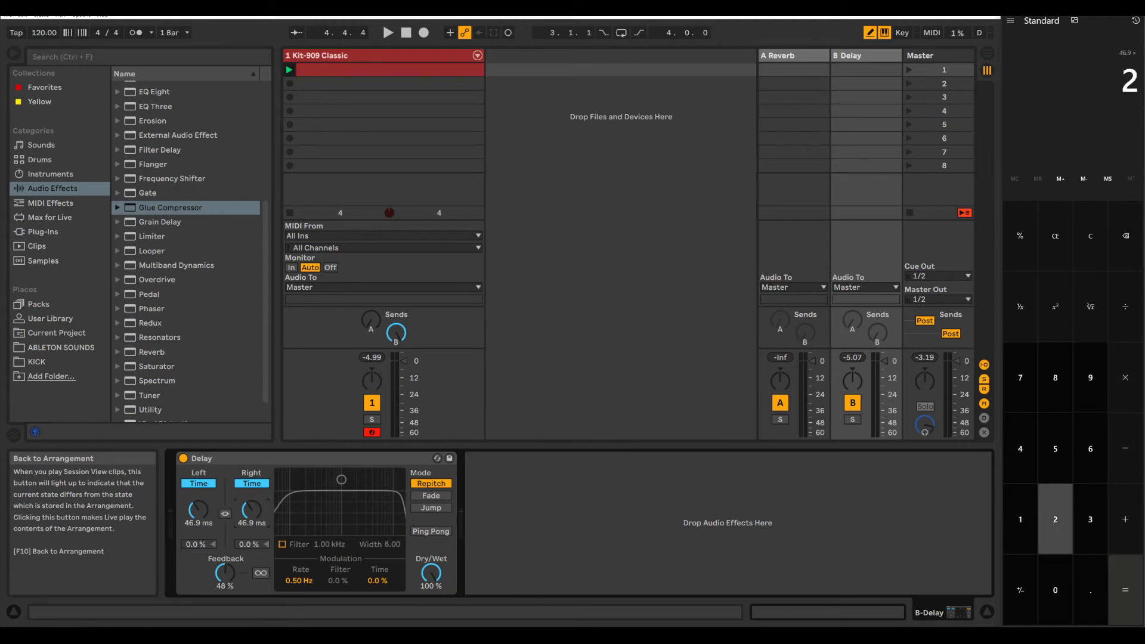
key("Return")
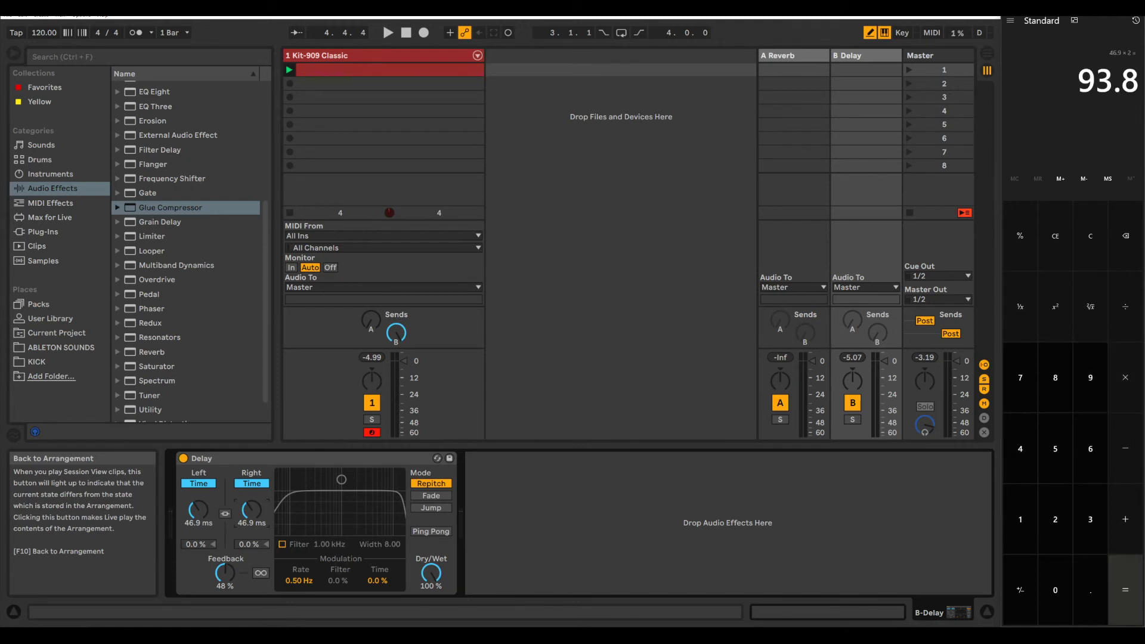
left_click(188, 523)
type("93.8")
key("Return")
Step: Play the clip, enable the Delay's Ping Pong mode while listening, and stop playback
key("space")
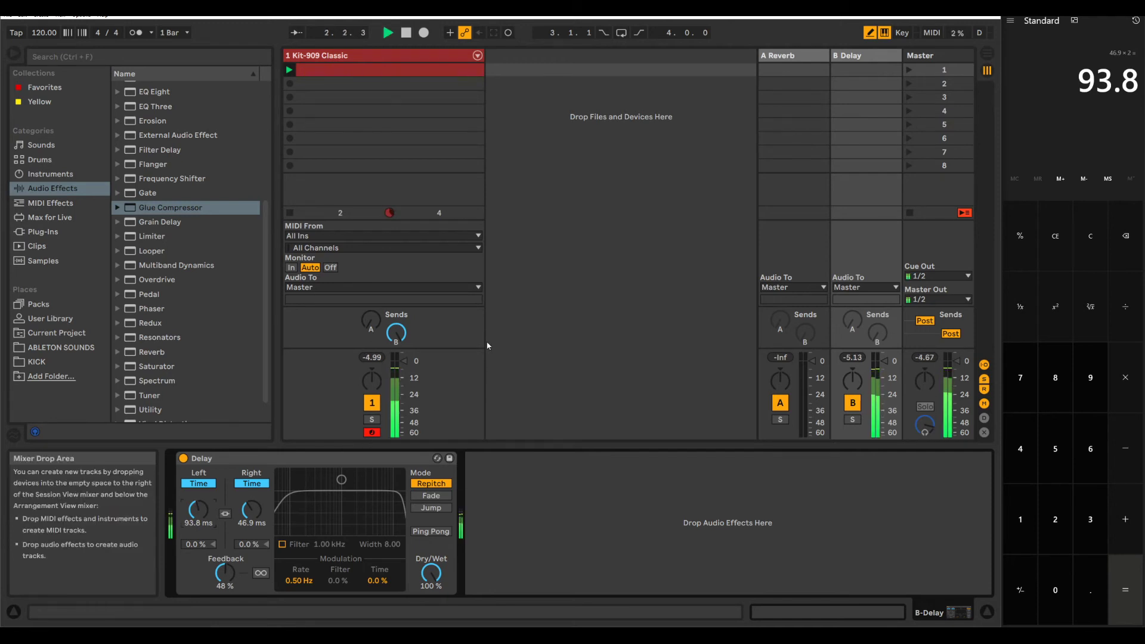
left_click(433, 532)
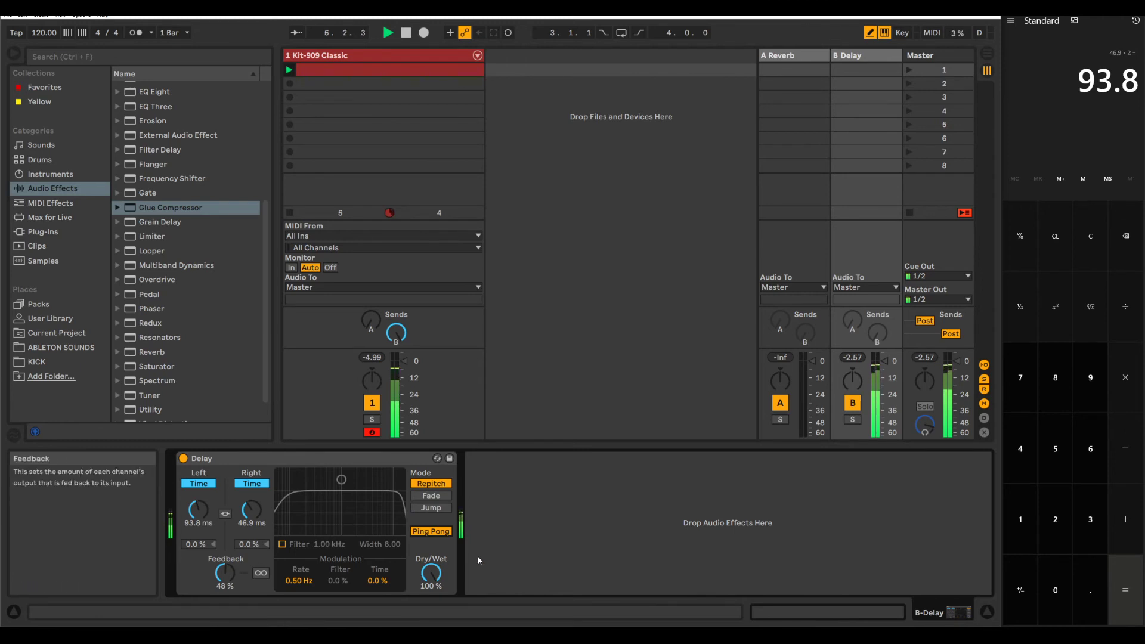
key("space")
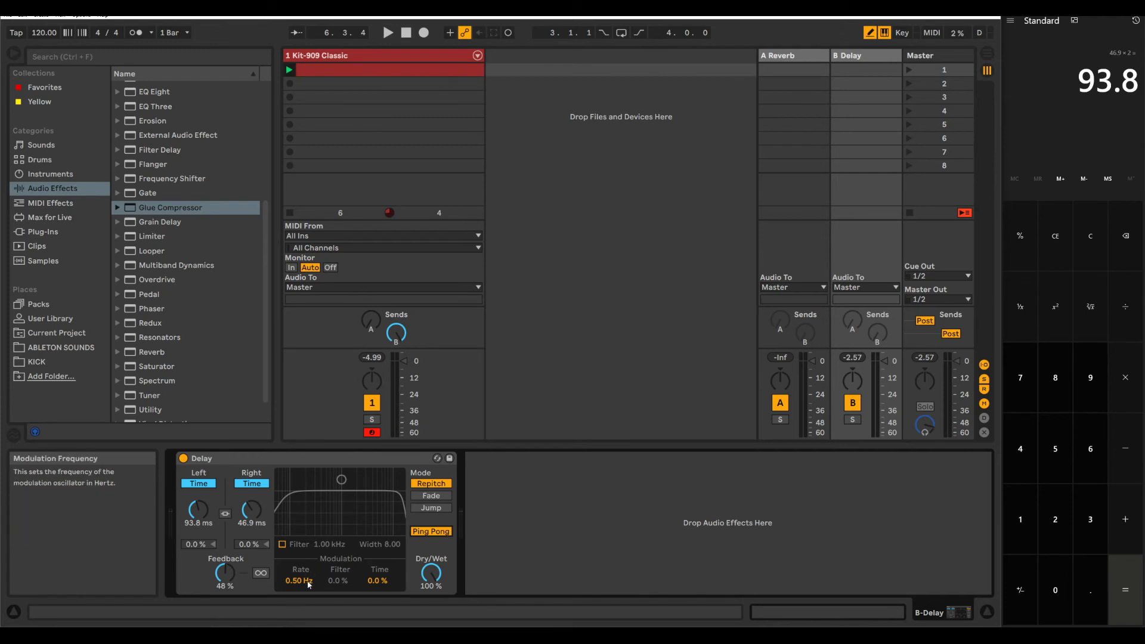
Step: Set the Delay's modulation Time amount to 56 % and its Rate to 0.93 Hz during playback
left_click_drag(316, 578, 316, 583)
key("space")
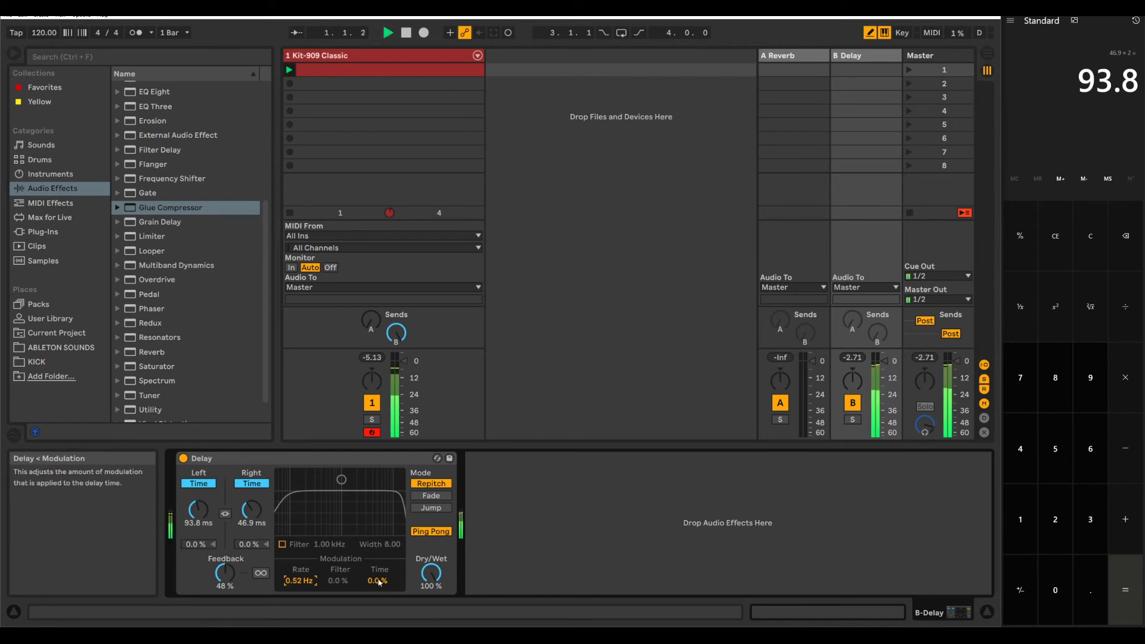
left_click_drag(379, 581, 380, 550)
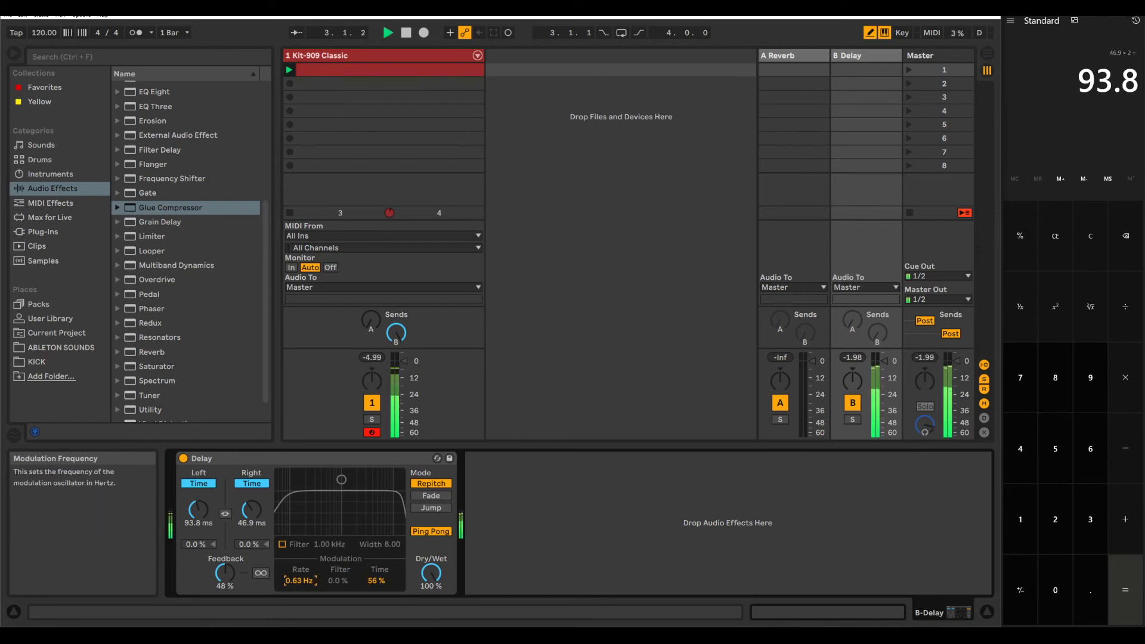
left_click_drag(295, 581, 295, 567)
Step: Switch the Delay's right channel to Sync mode and back to Time mode
left_click(244, 482)
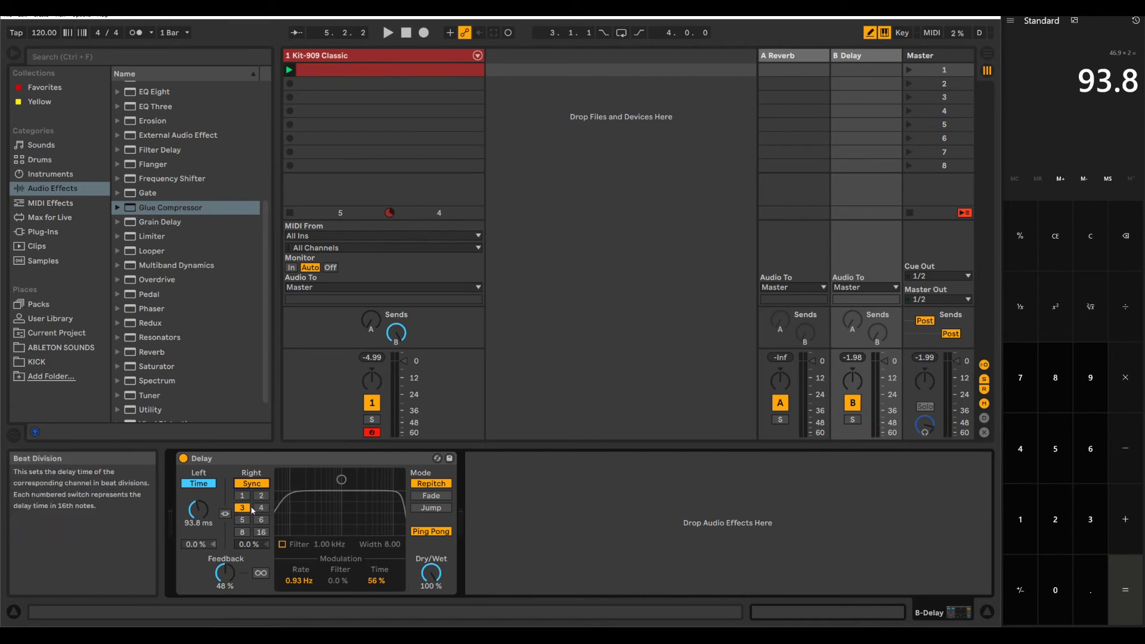
left_click(252, 484)
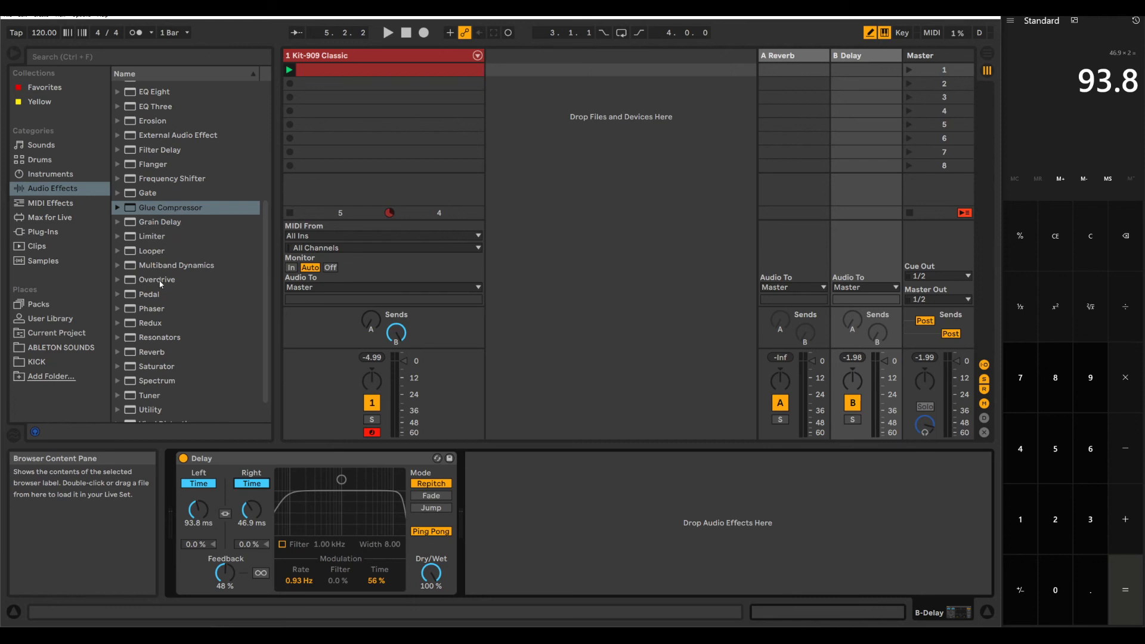
Step: Add a Compressor after the Delay on the B return track and raise its Release to 280 ms
scroll(164, 250, "up", 2)
left_click(168, 97)
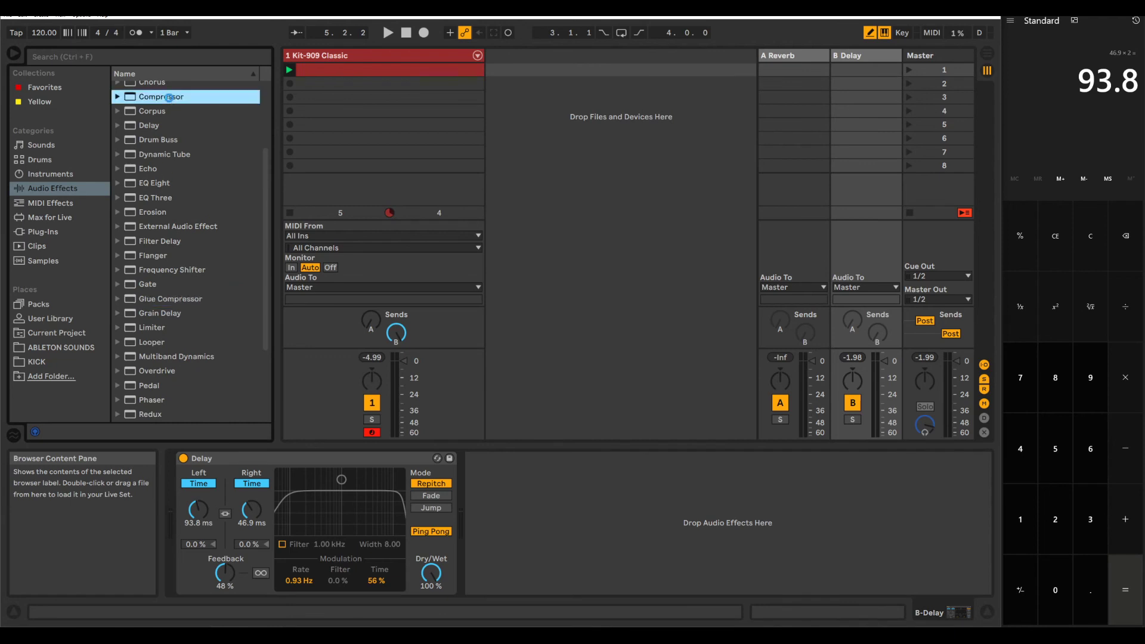
double_click(169, 97)
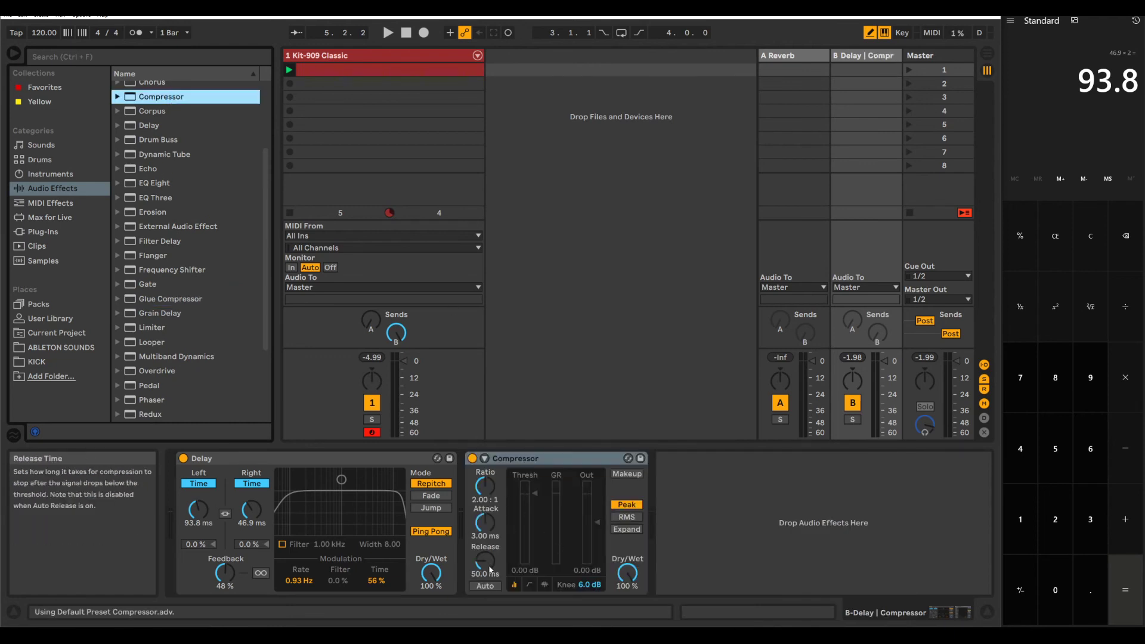
left_click_drag(485, 561, 485, 536)
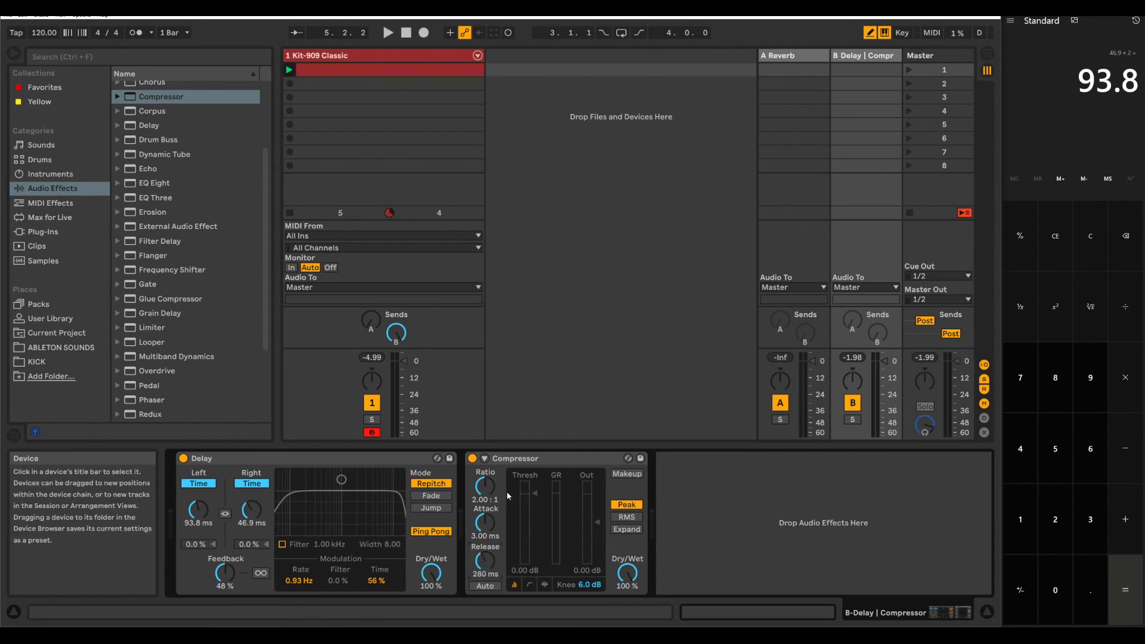